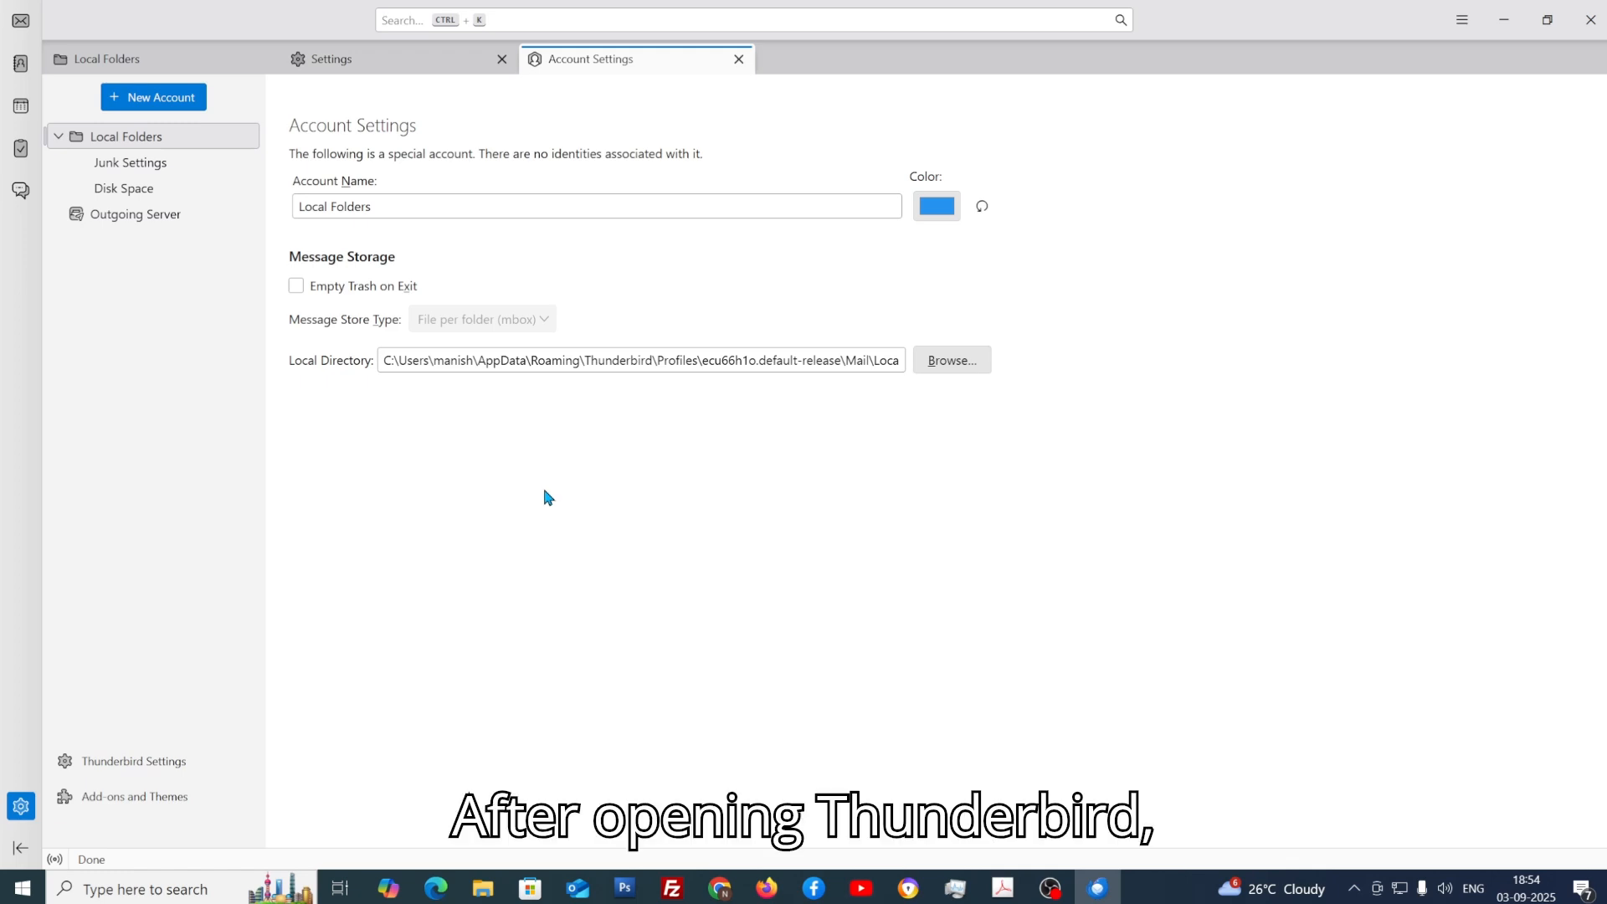
# Step: Launch the Account Hub for a new email account from the app menu's New Account > Email
pyautogui.click(165, 99)
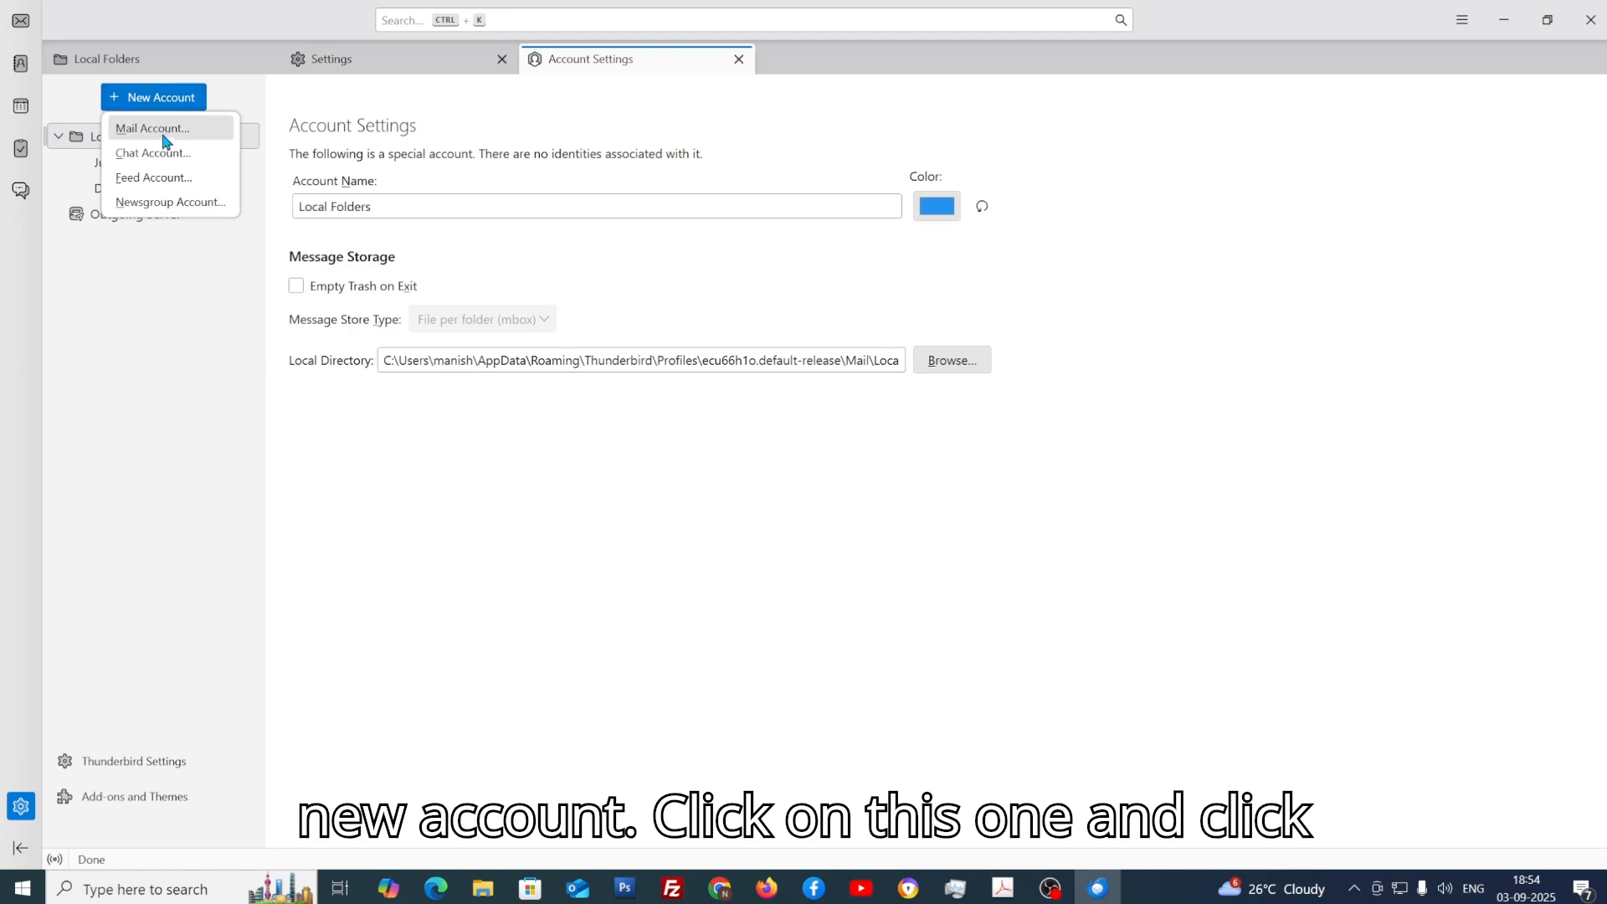
pyautogui.click(164, 132)
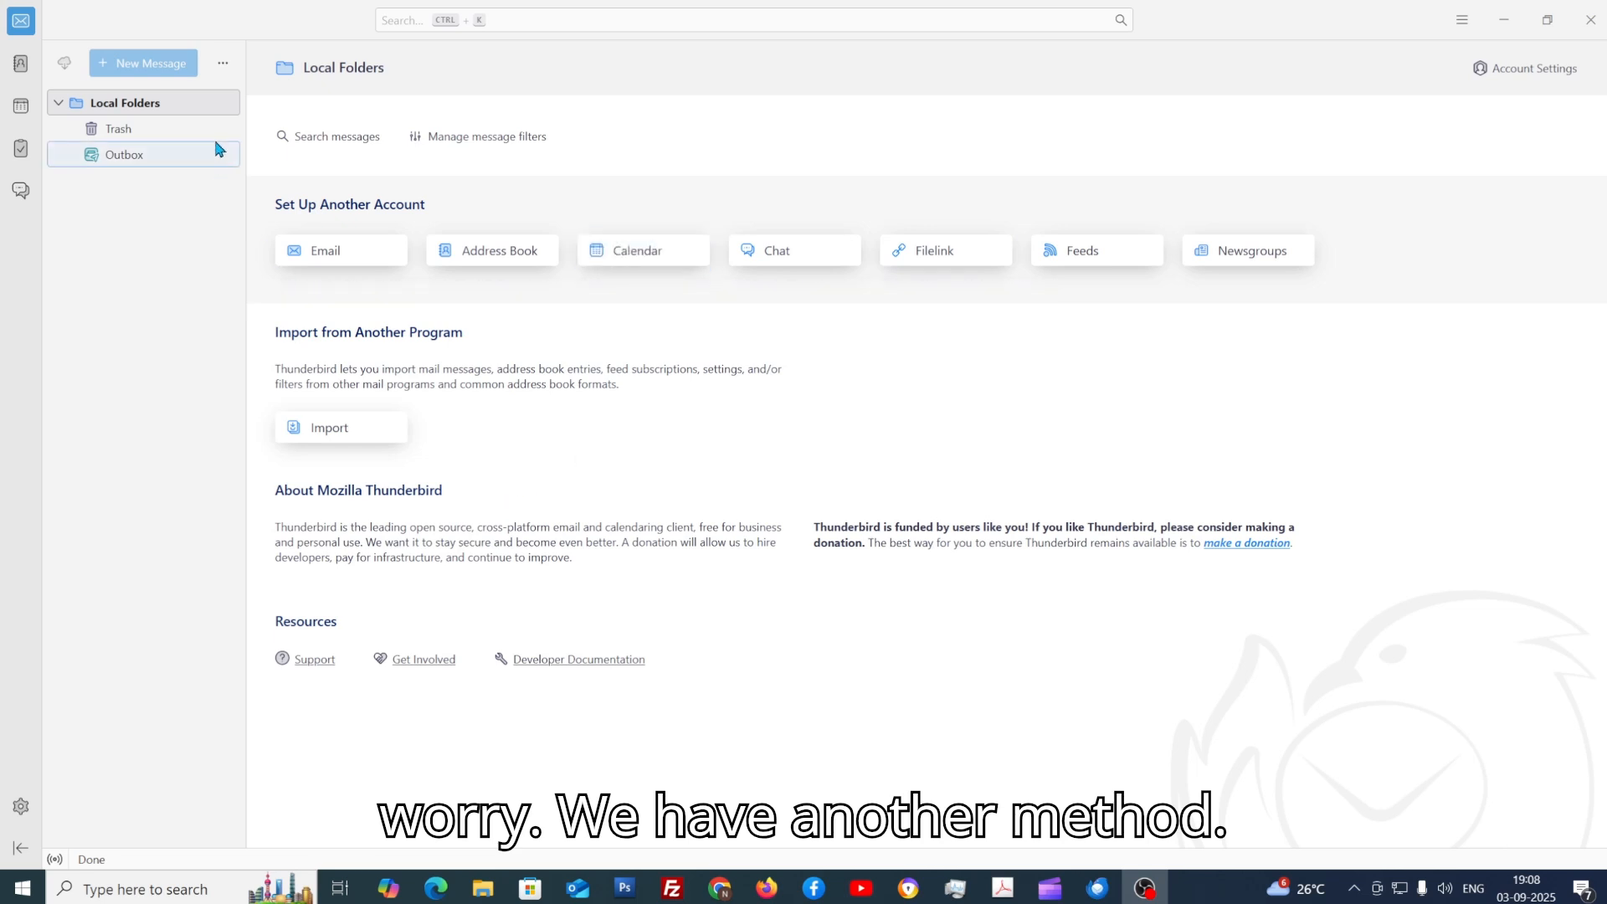
pyautogui.click(1462, 22)
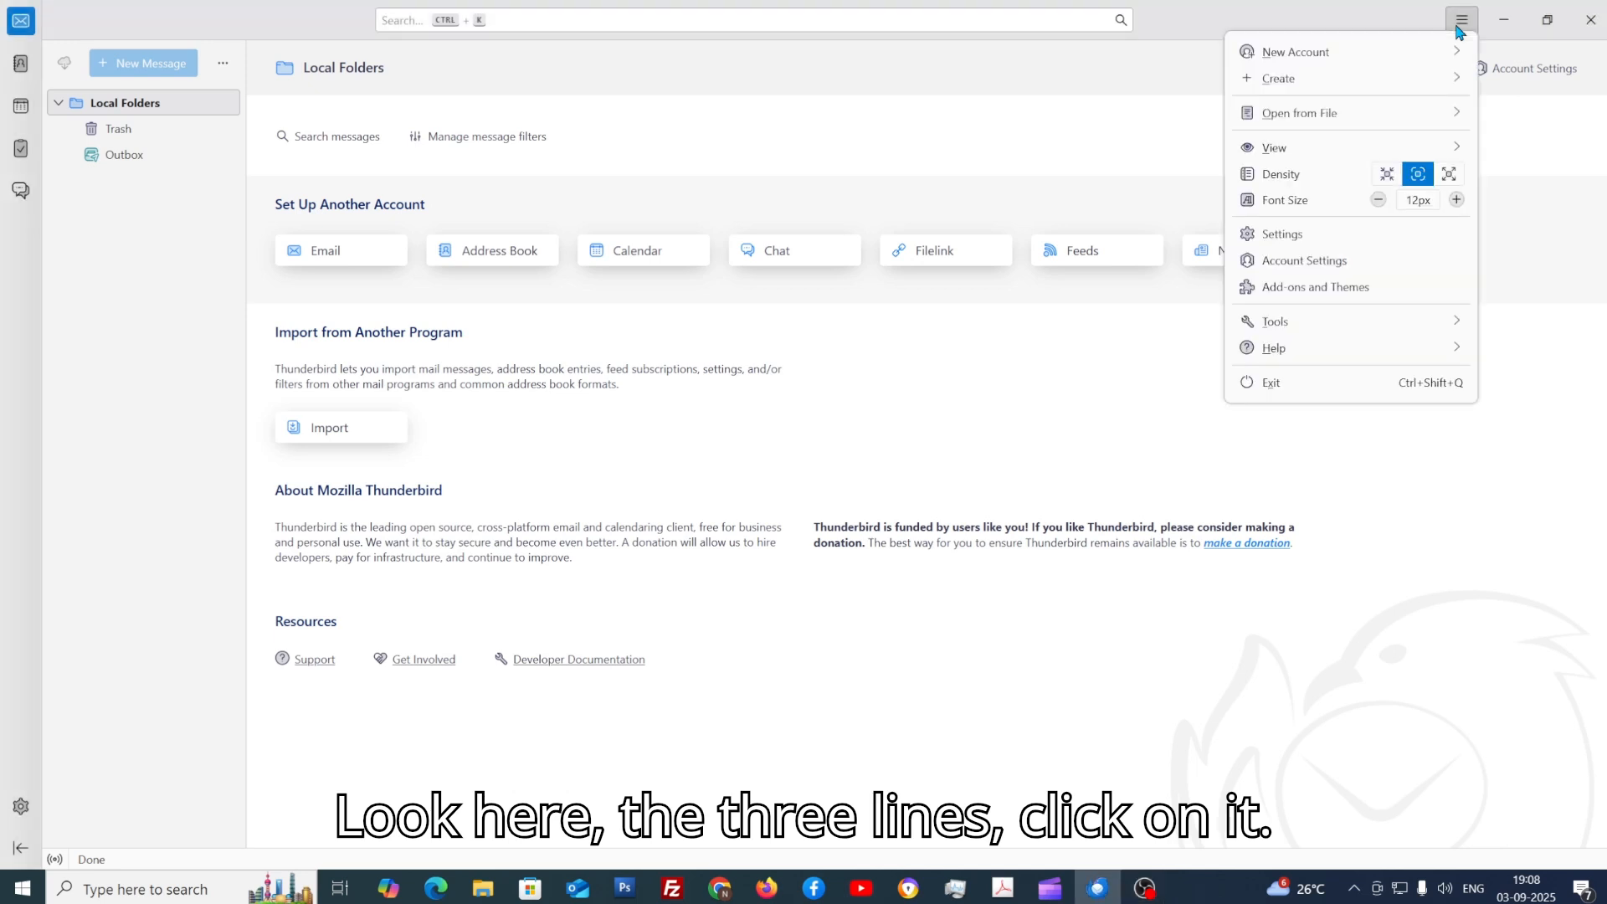
pyautogui.click(1381, 54)
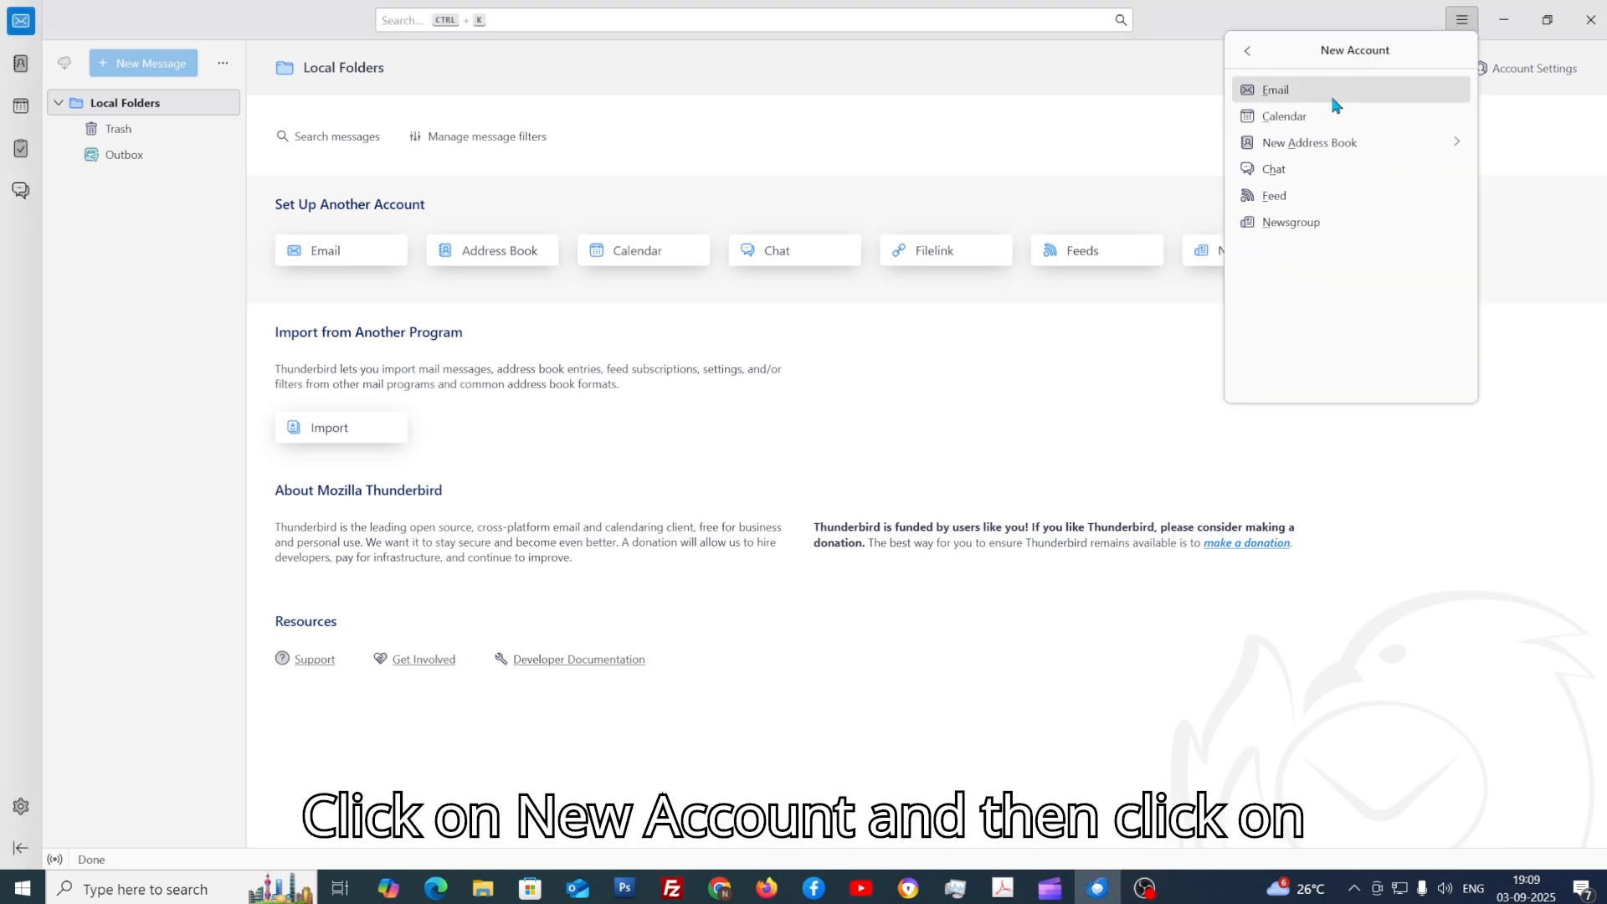
pyautogui.click(1337, 94)
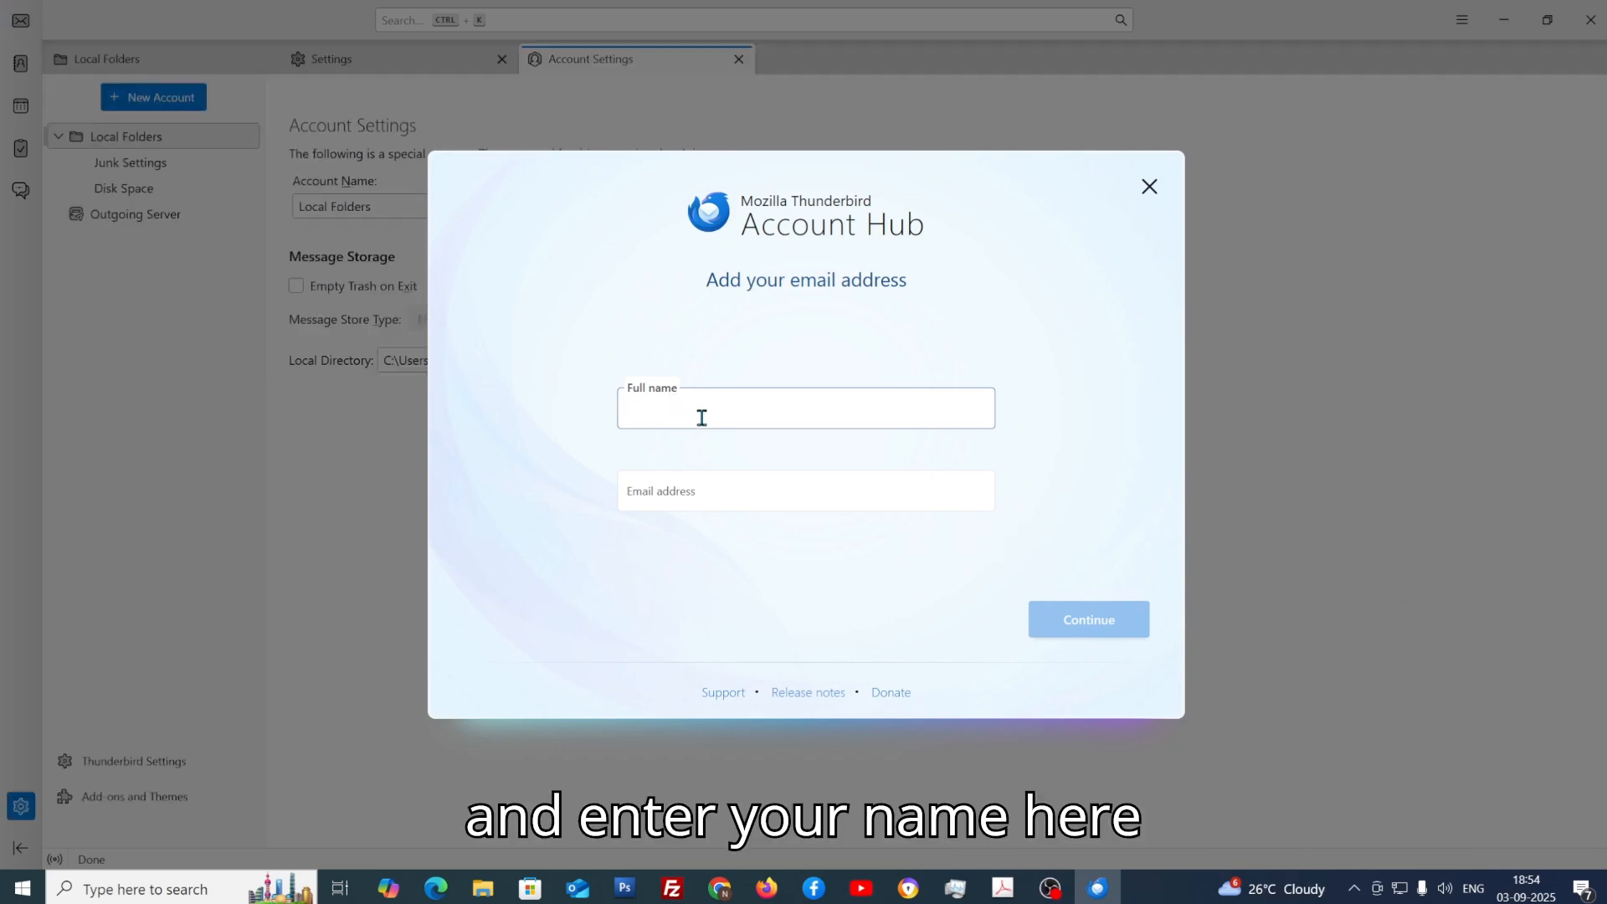
# Step: Enter the account's full name and email address, correct the domain, and submit for configuration lookup
pyautogui.write('thunder')
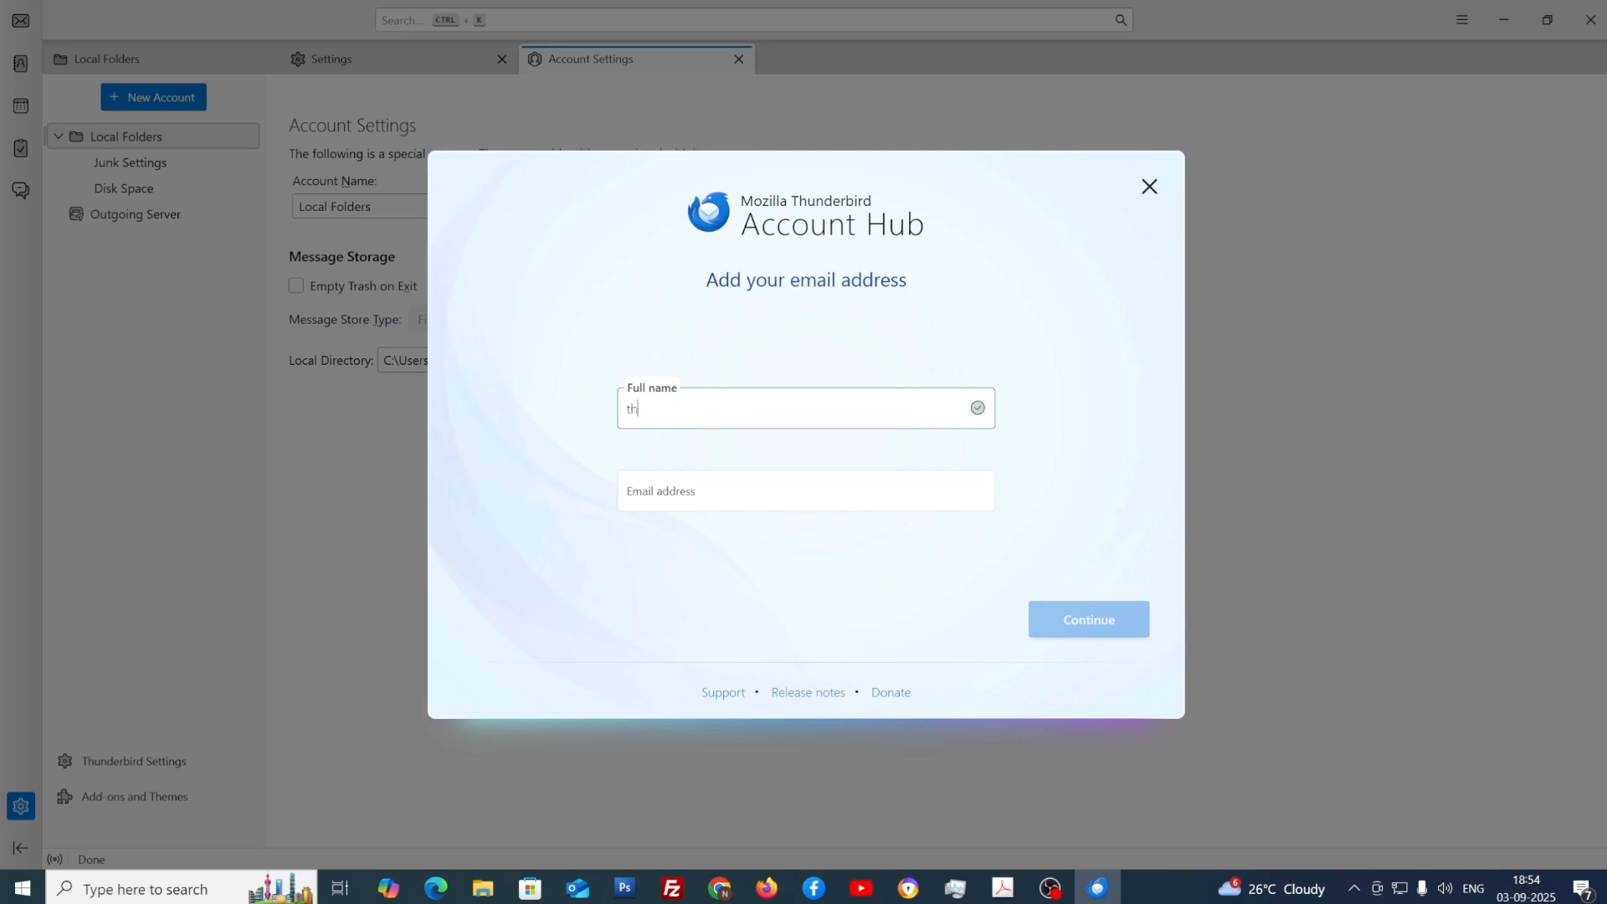
pyautogui.press('Tab')
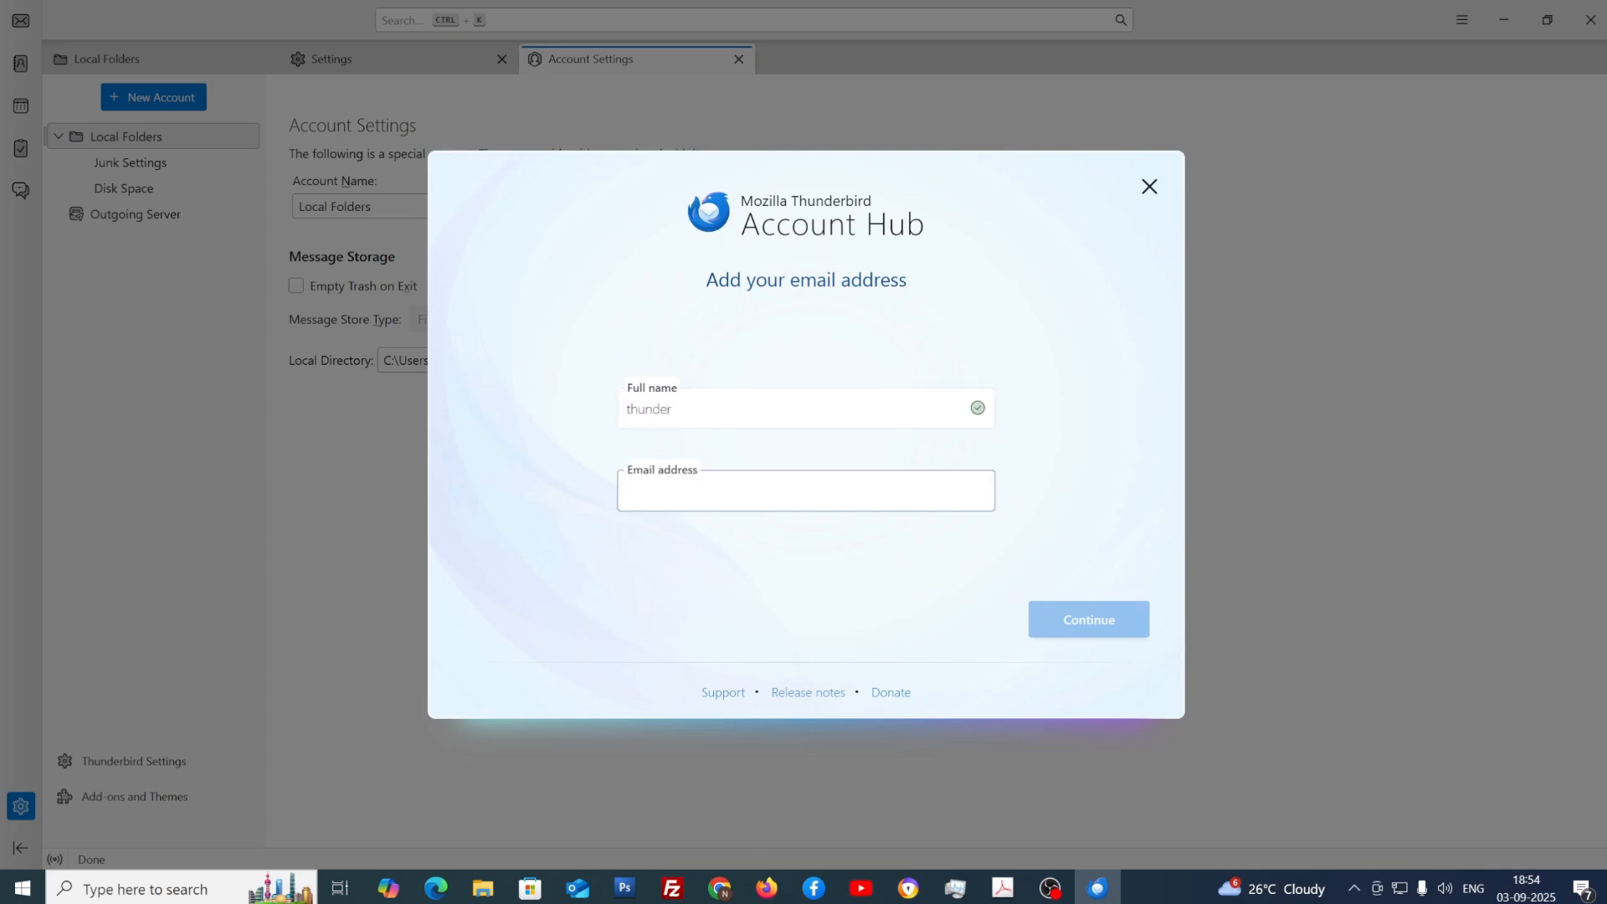
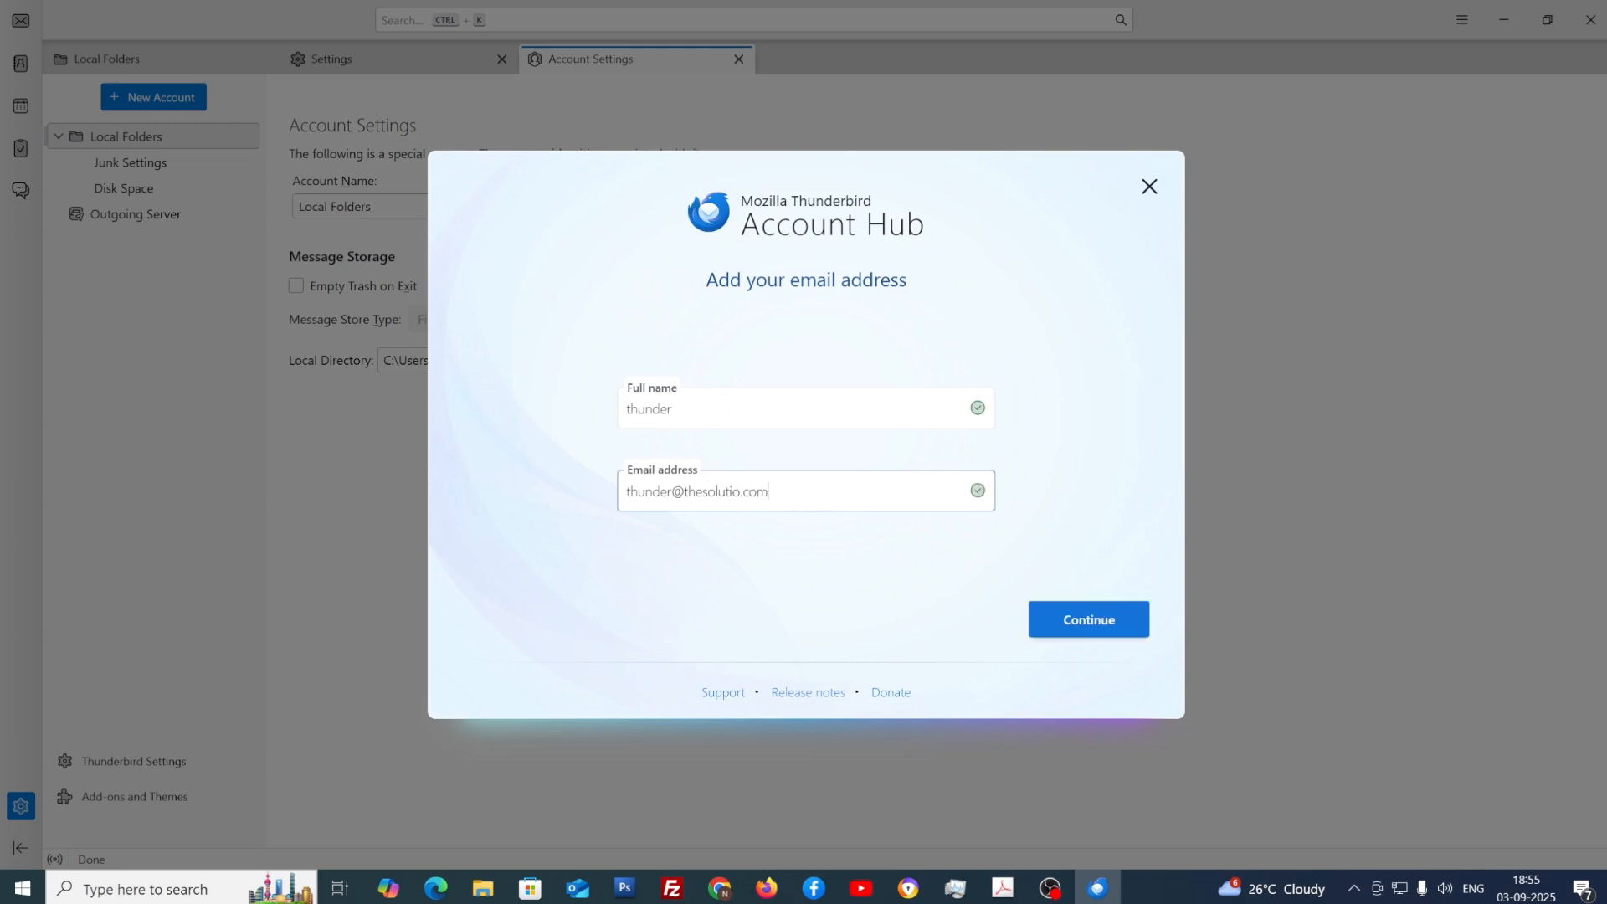
pyautogui.click(1081, 632)
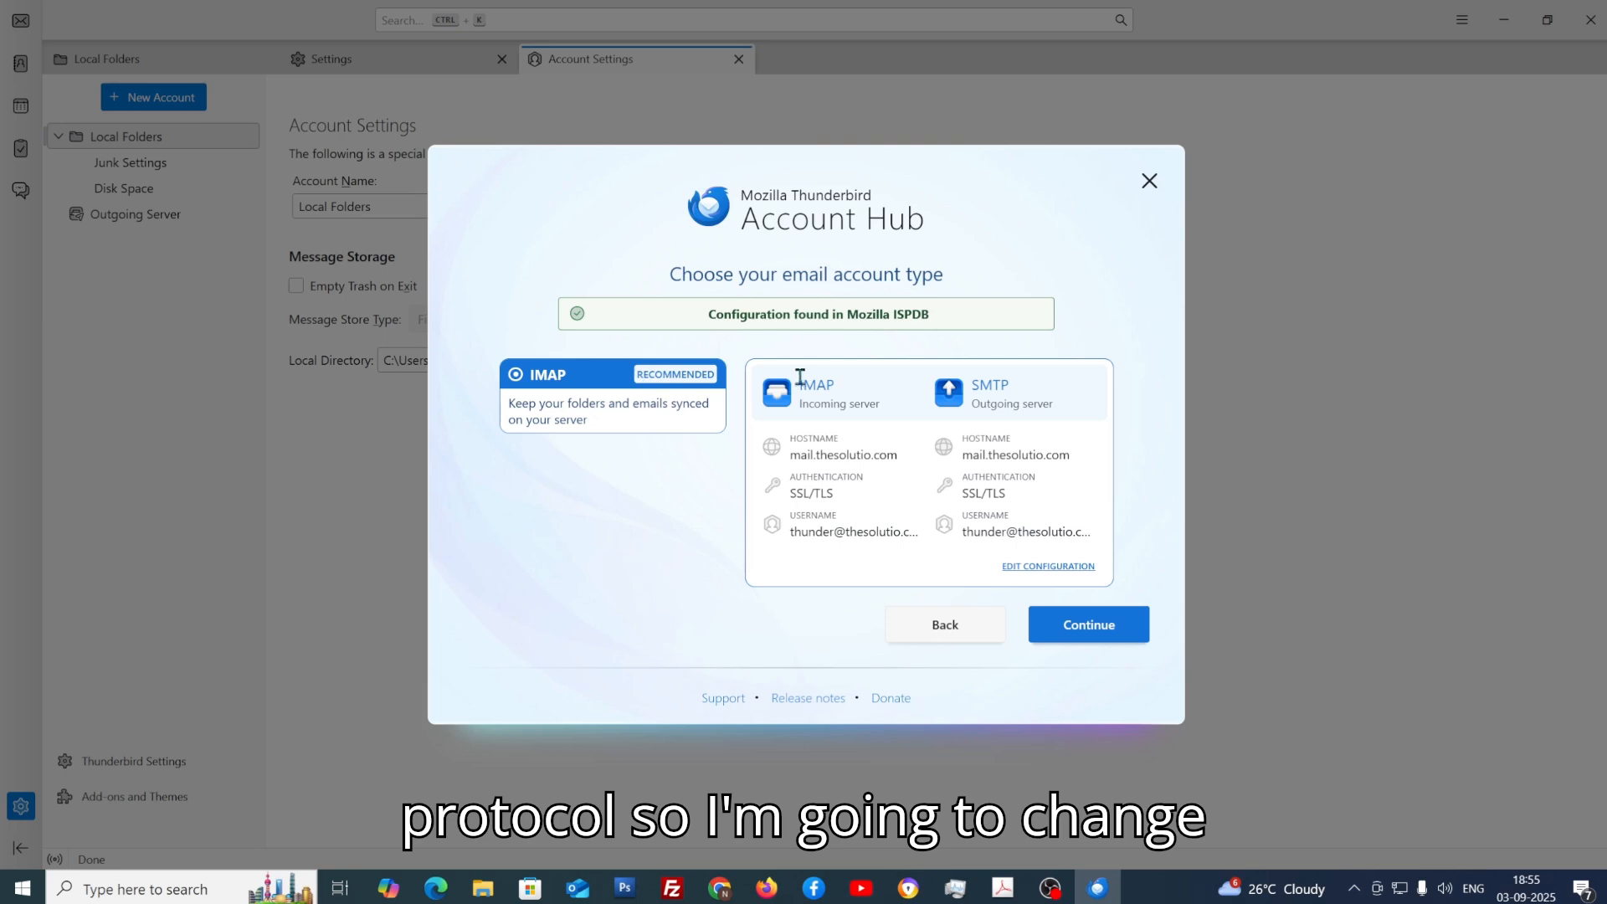
# Step: Switch the found configuration to manual editing to expose the incoming server settings
pyautogui.click(1051, 567)
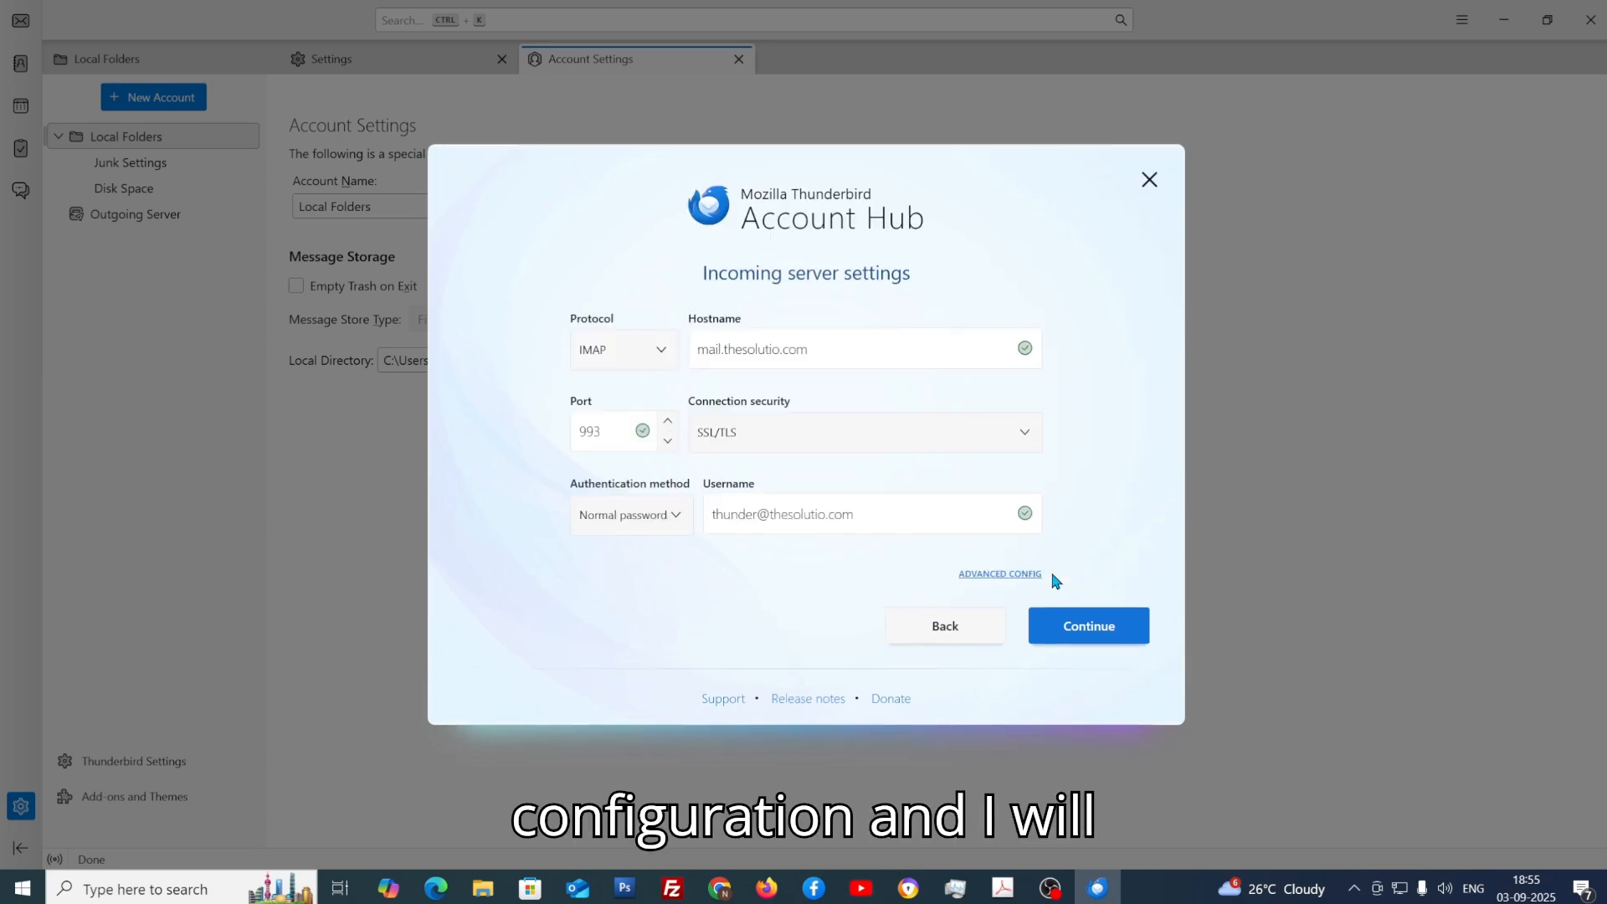
# Step: Change the incoming protocol to POP3 with hostname mail.thesolutio.com and port 995
pyautogui.click(641, 355)
pyautogui.click(626, 421)
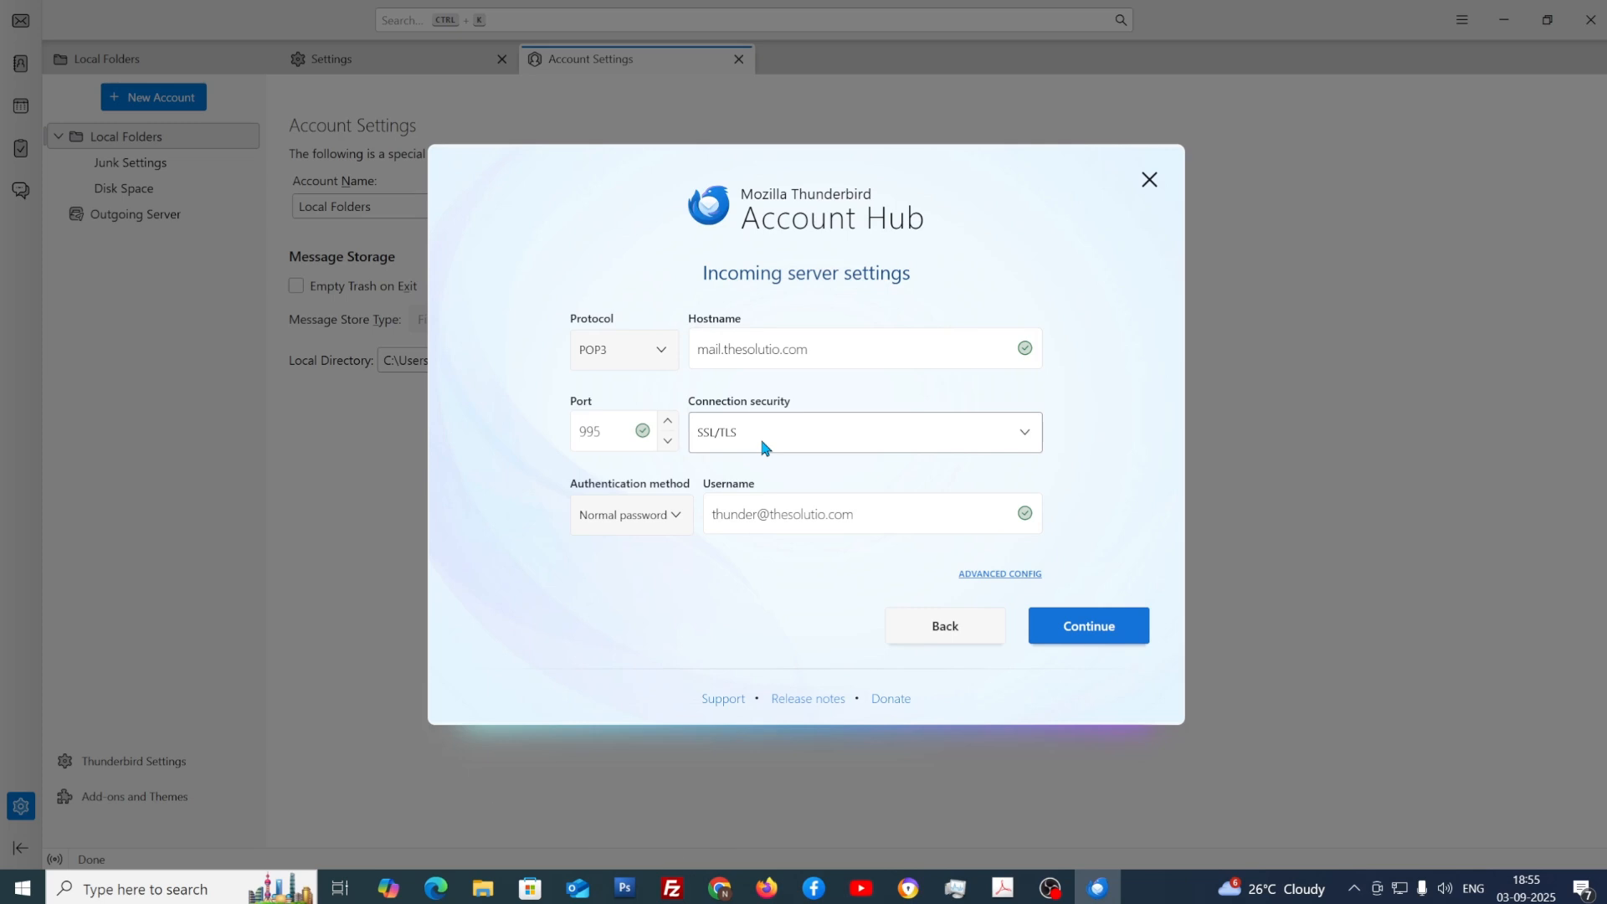
pyautogui.click(862, 360)
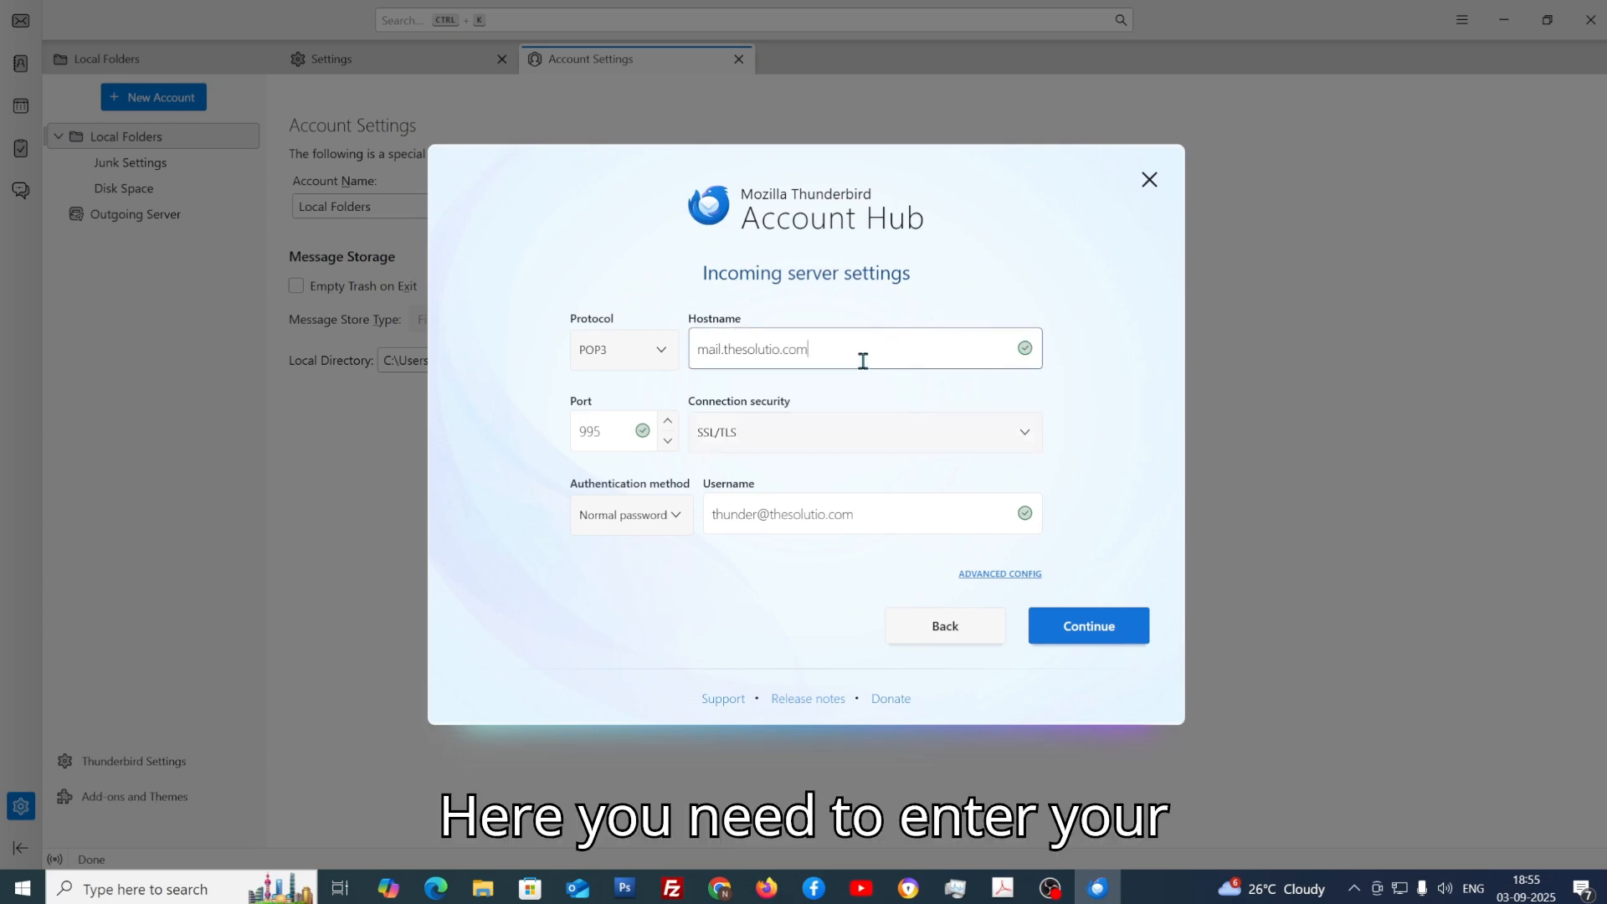
pyautogui.tripleClick(858, 349)
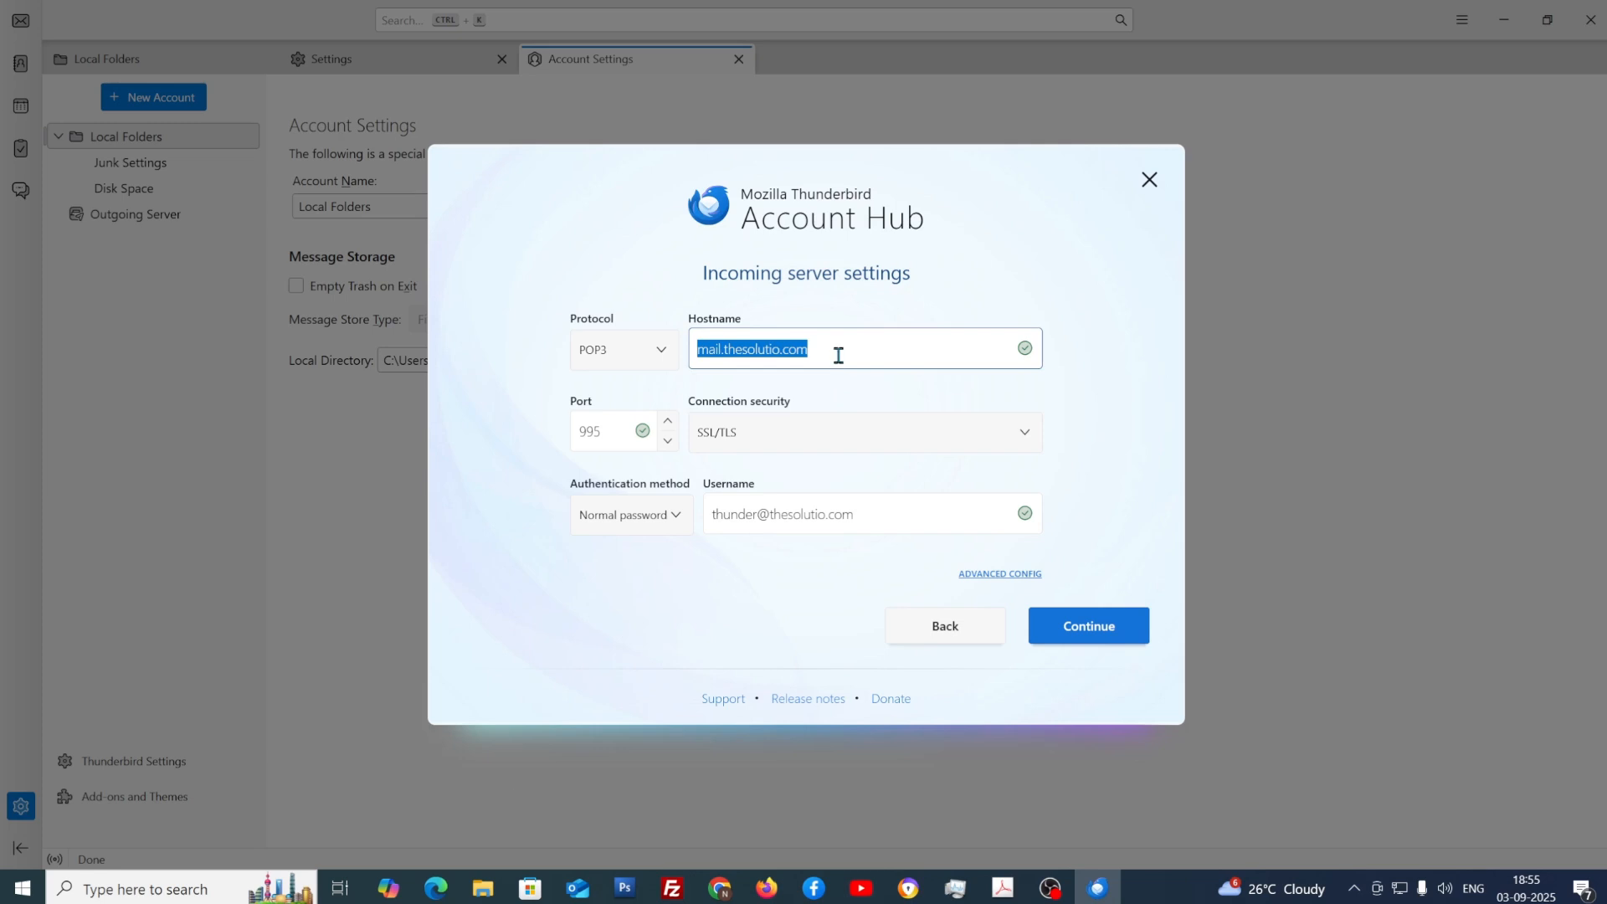
pyautogui.click(928, 299)
pyautogui.moveTo(887, 356); pyautogui.dragTo(628, 366)
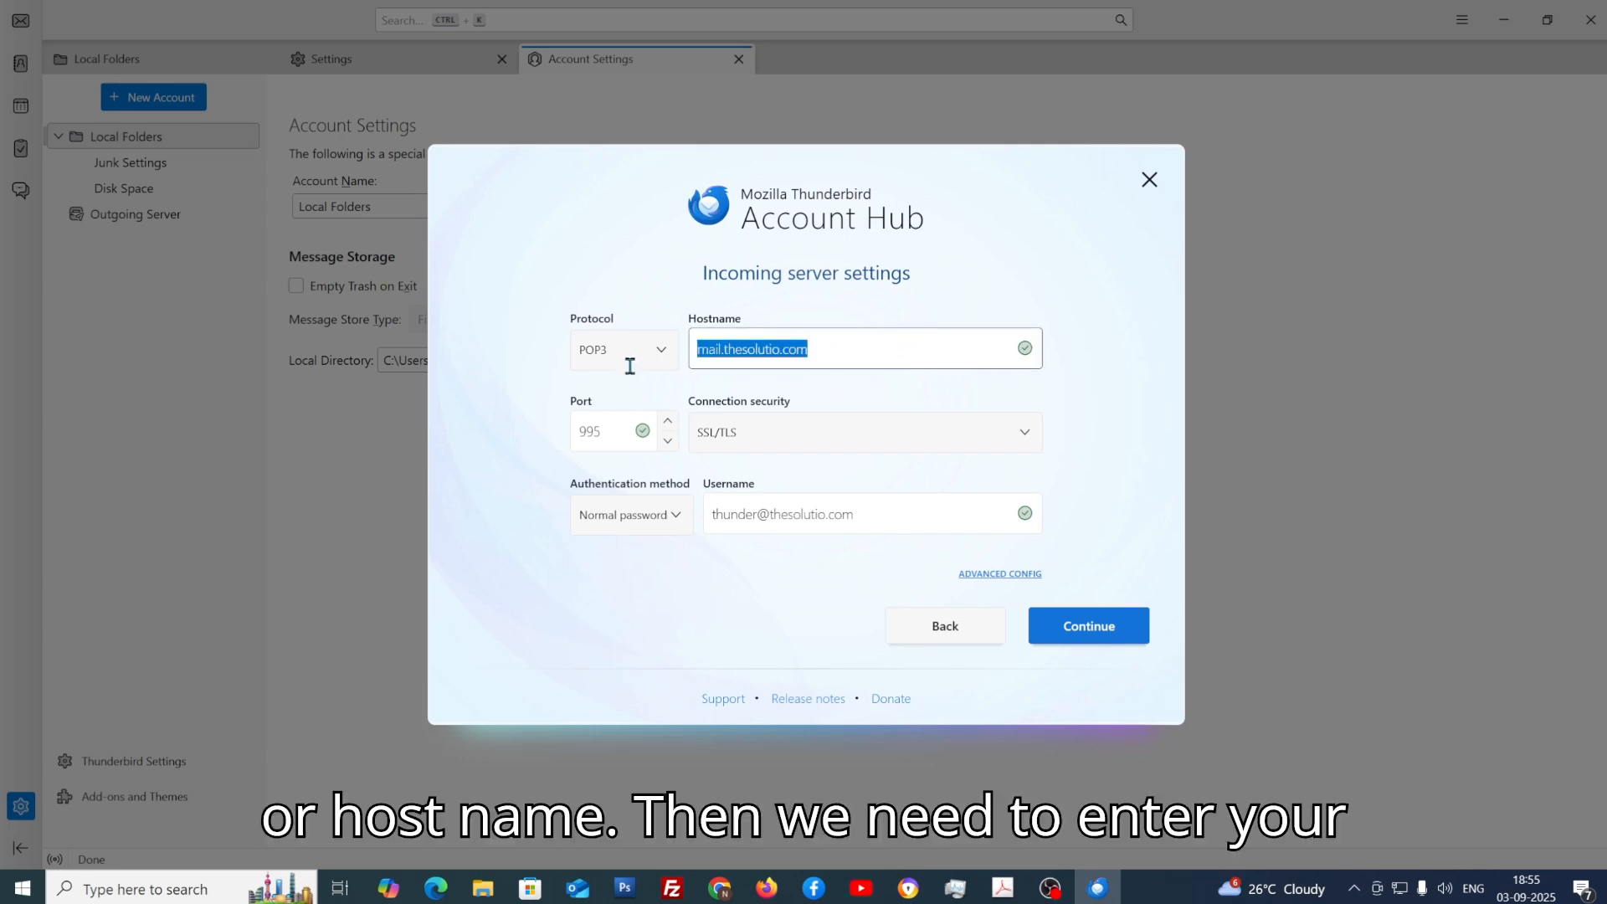
pyautogui.moveTo(611, 431); pyautogui.dragTo(556, 438)
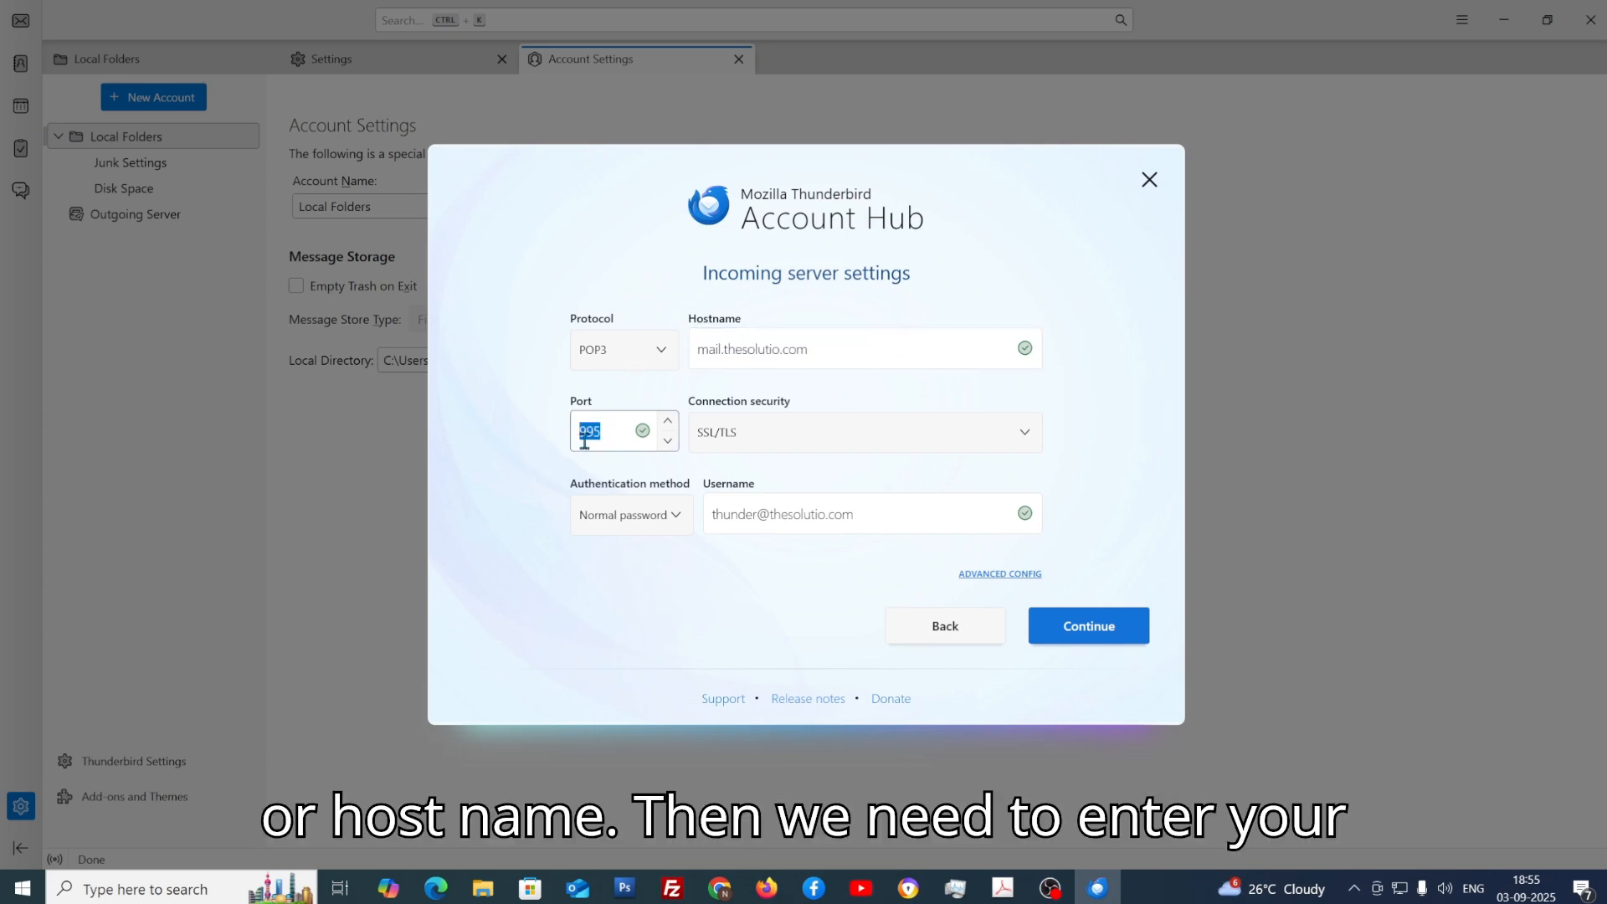
# Step: Keep SSL/TLS security and Normal password authentication, confirm the username, and continue
pyautogui.click(841, 442)
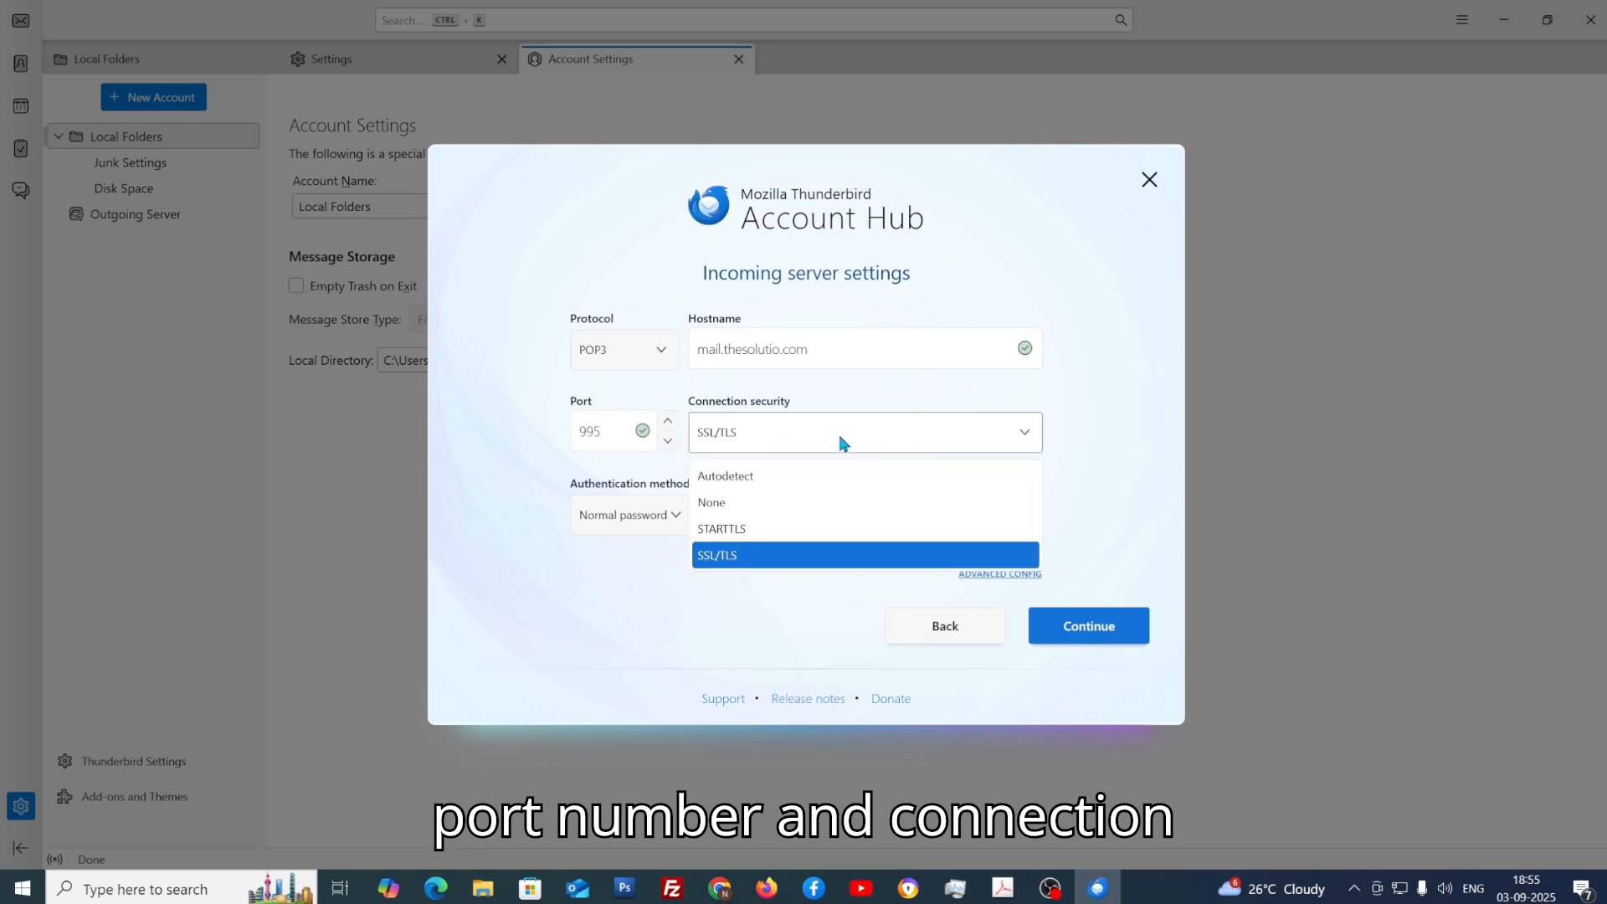
pyautogui.click(828, 556)
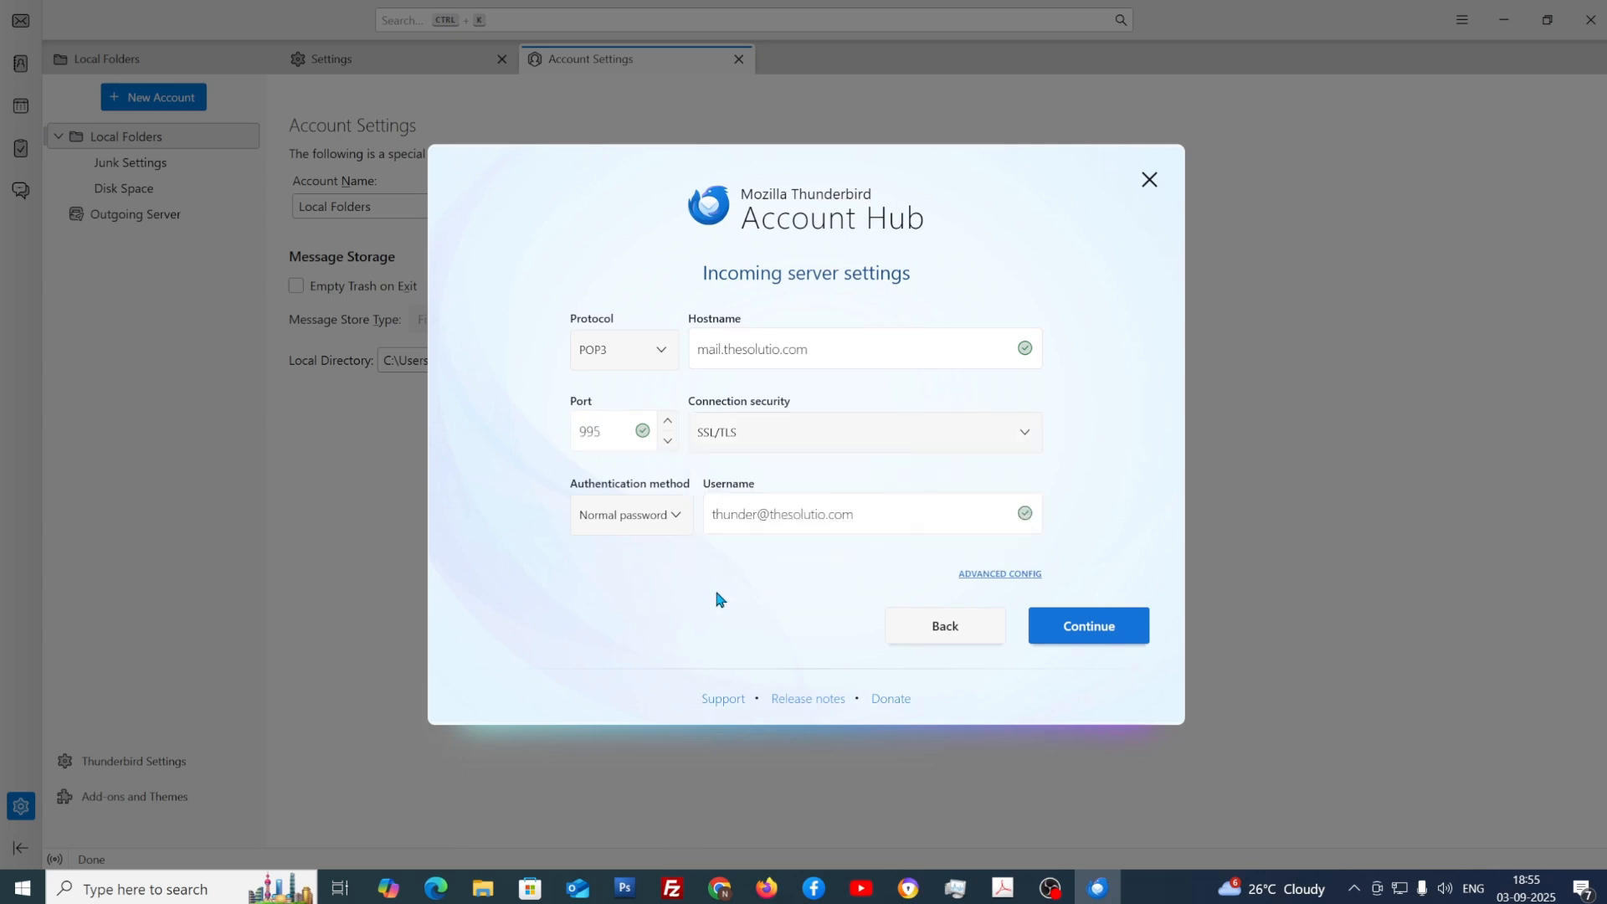
pyautogui.click(673, 526)
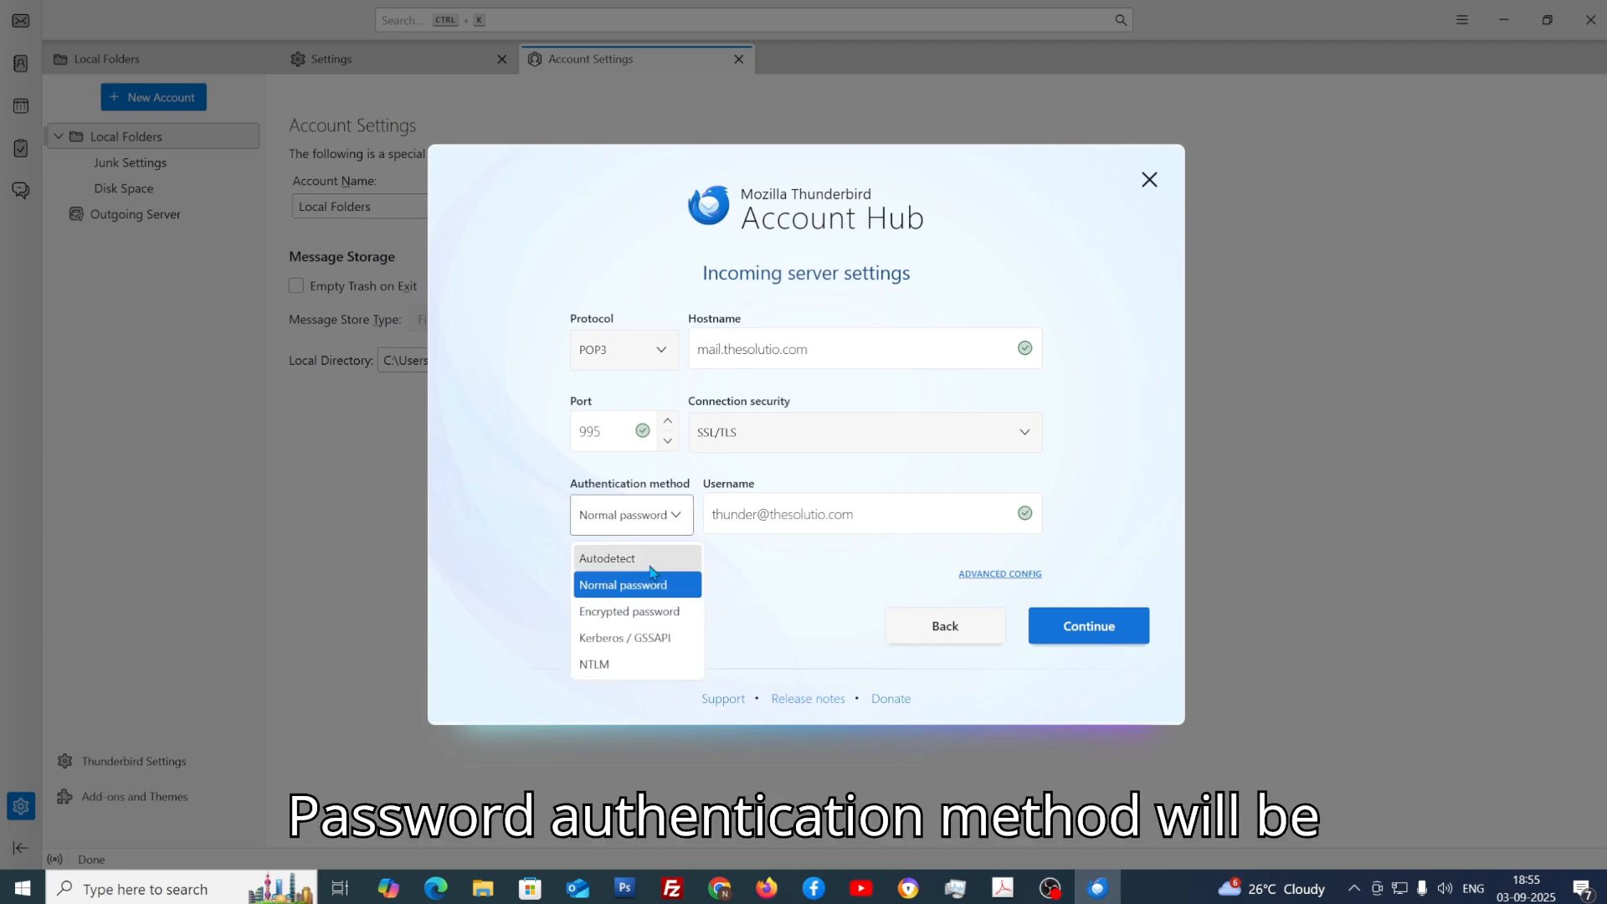
pyautogui.click(646, 591)
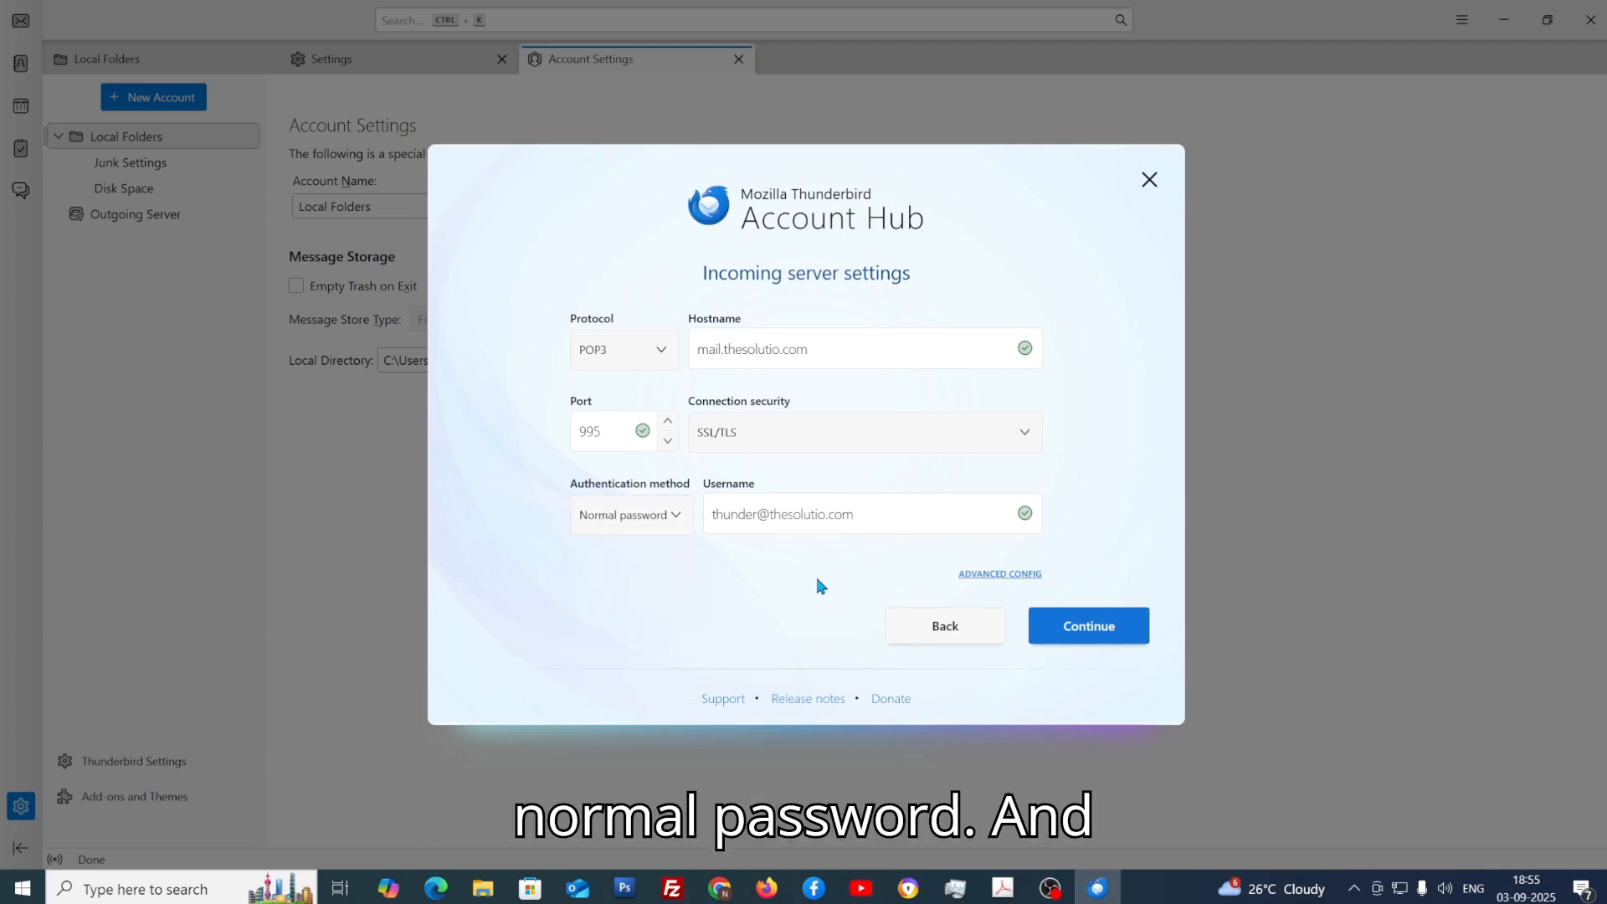
pyautogui.click(900, 522)
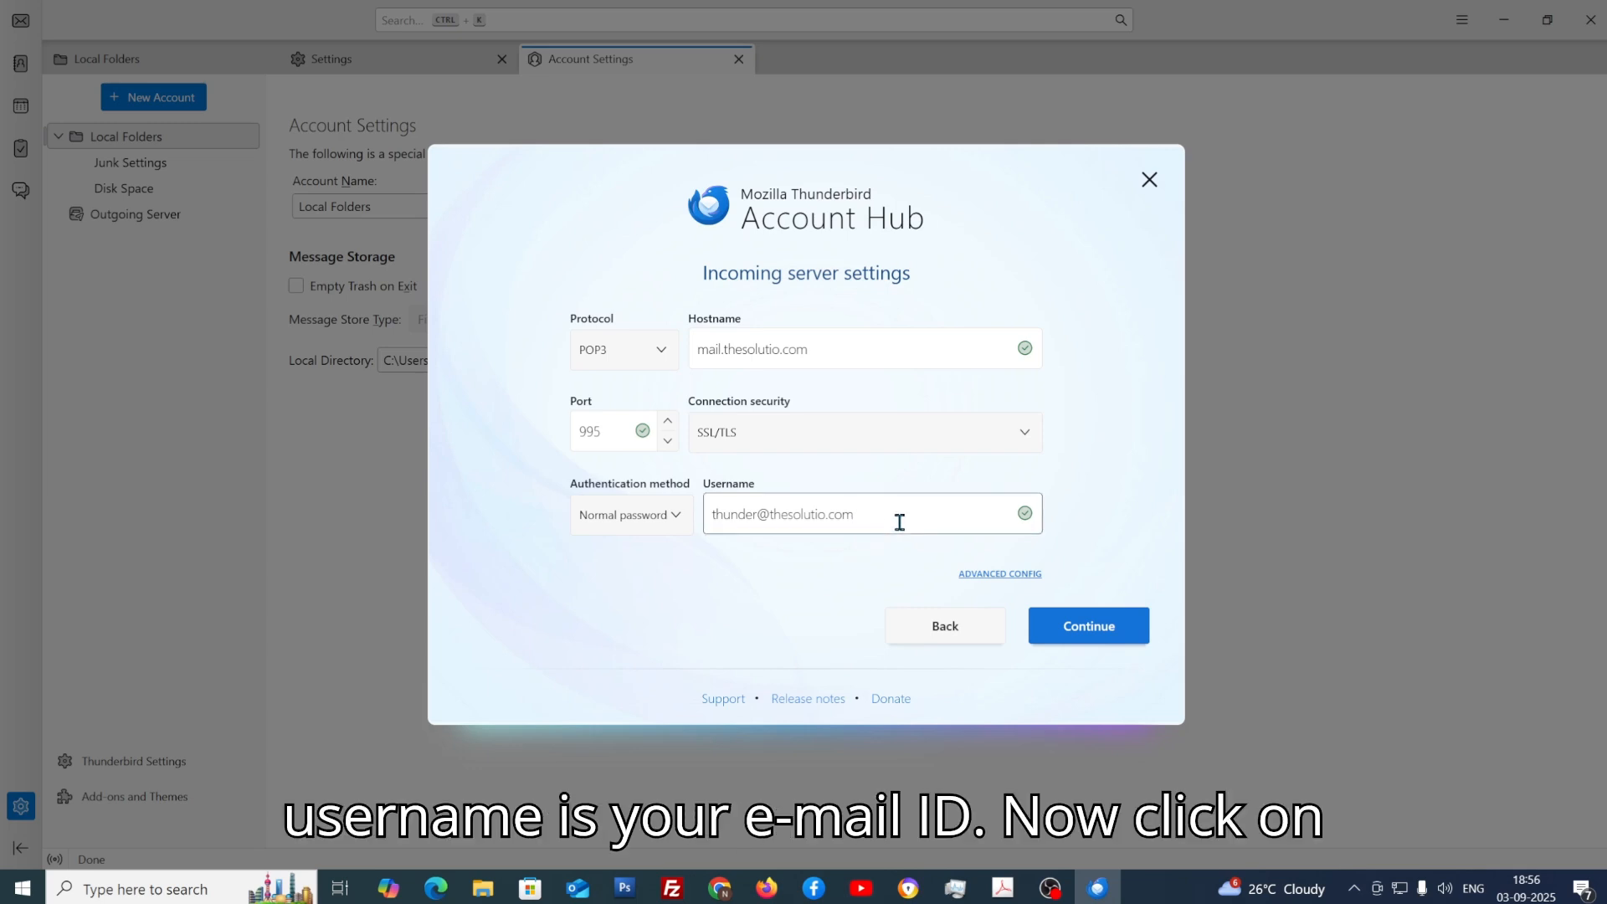
pyautogui.click(1091, 637)
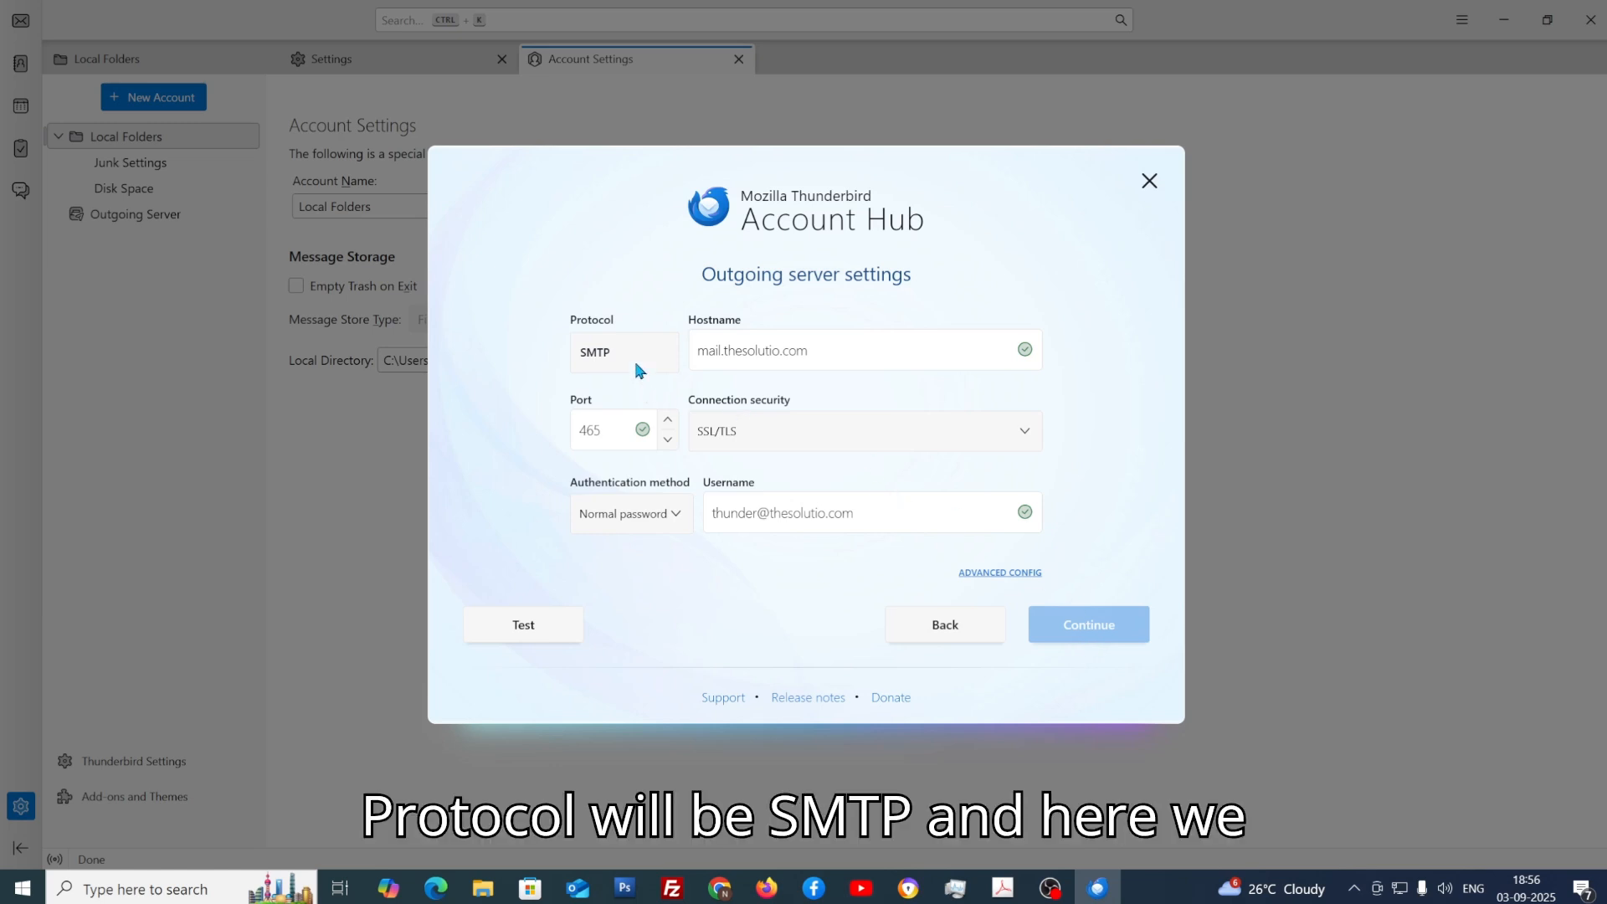
# Step: Verify the outgoing SMTP hostname, port 465 and SSL/TLS, test until confirmed, then continue
pyautogui.click(758, 358)
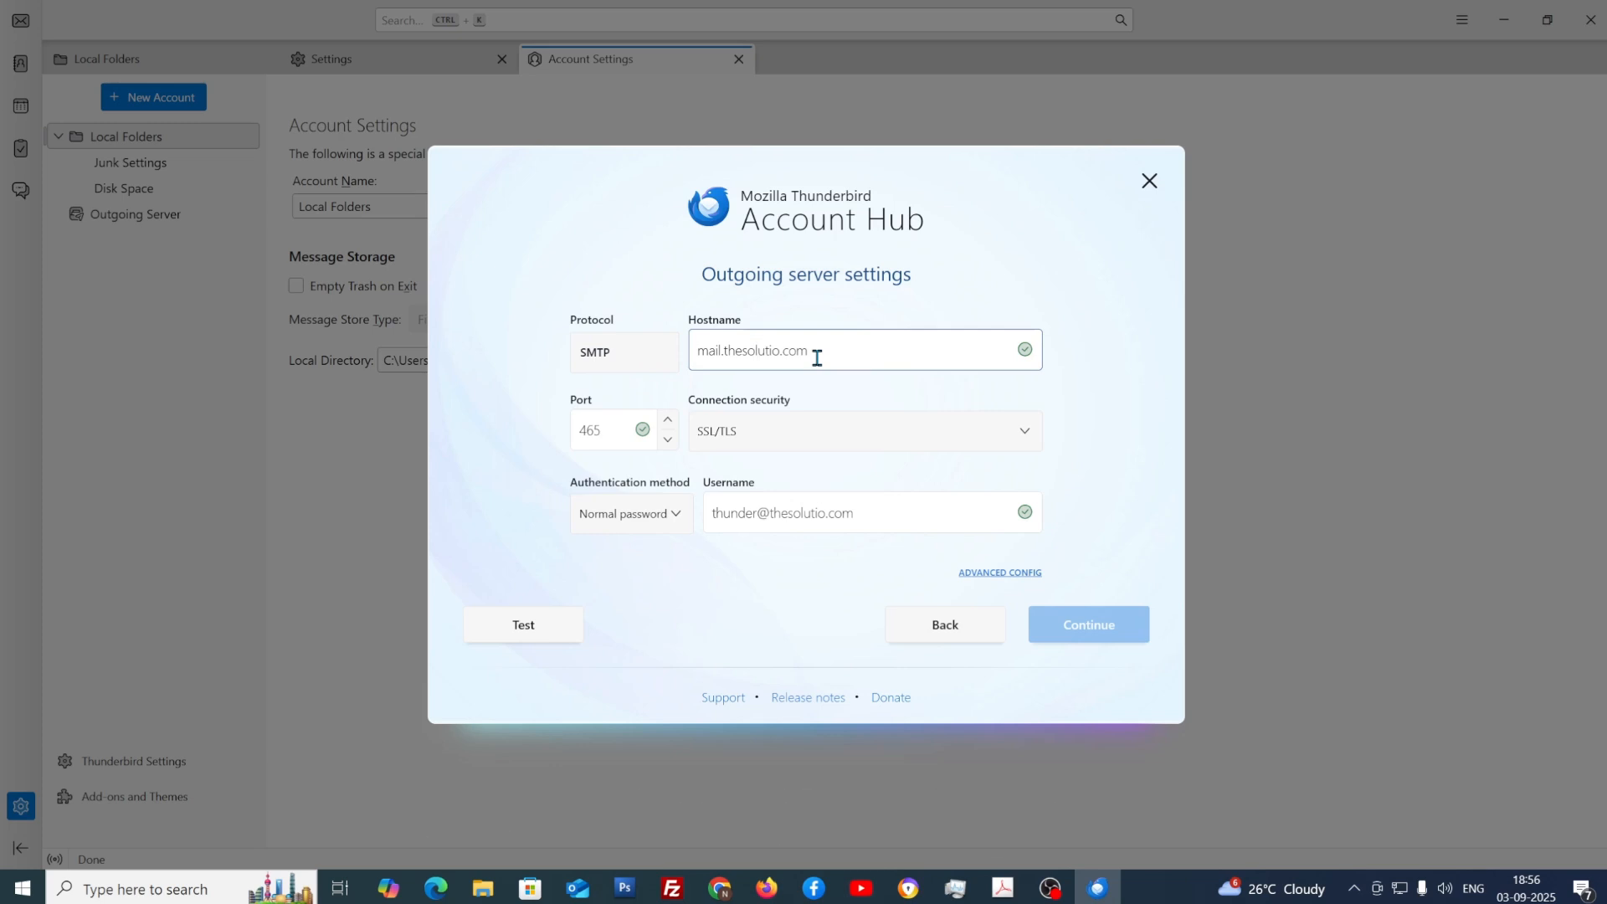
pyautogui.click(626, 433)
pyautogui.click(786, 435)
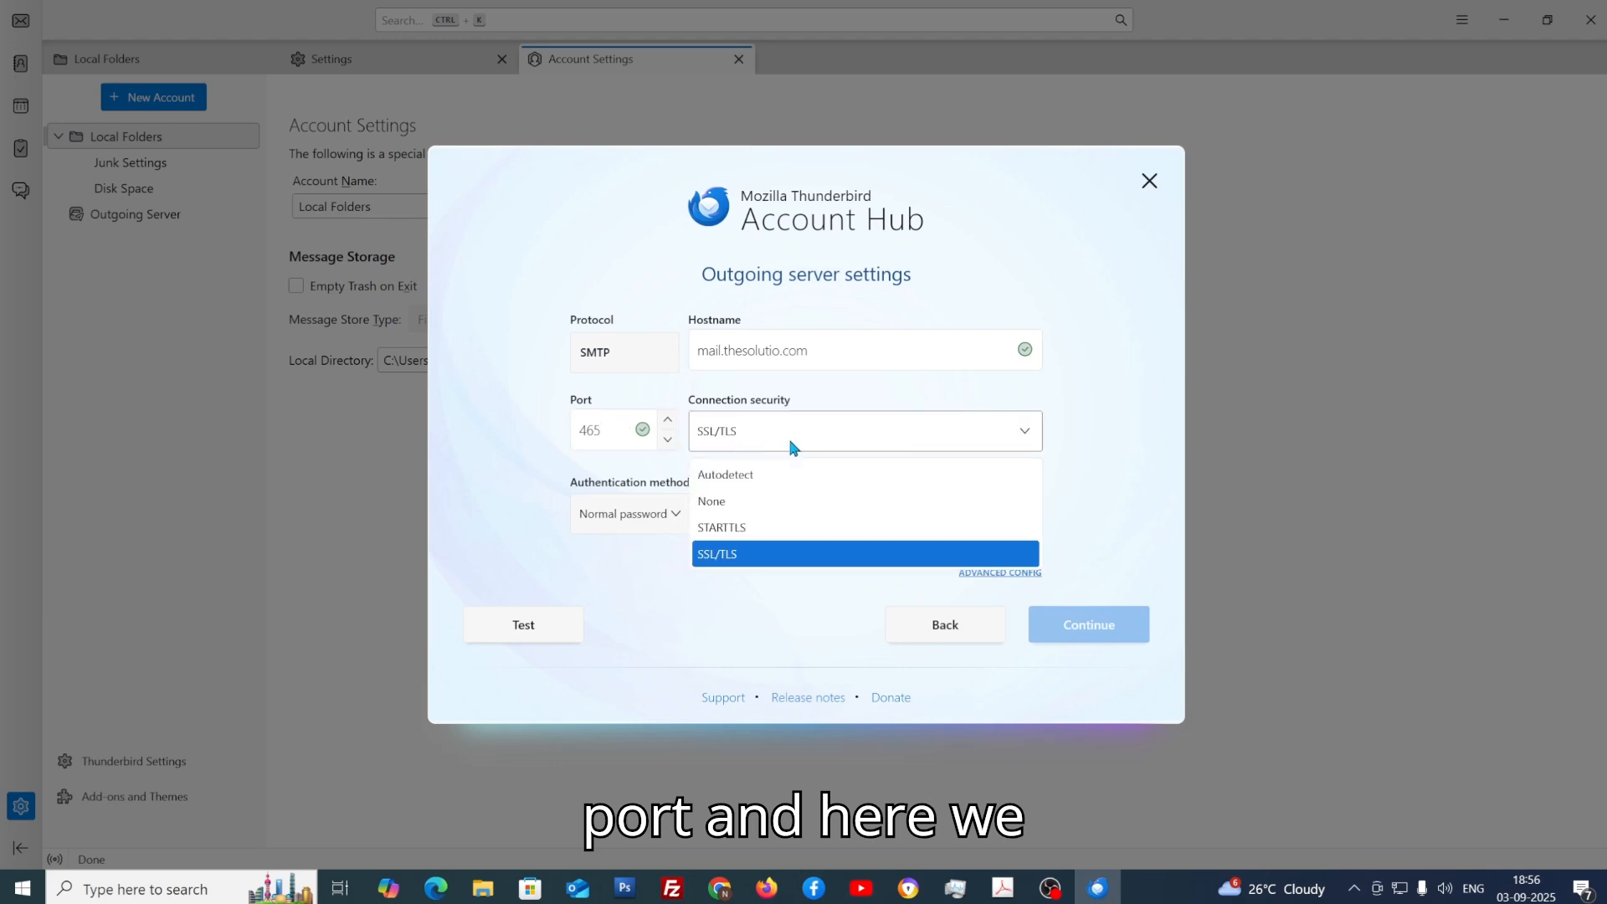
pyautogui.click(803, 555)
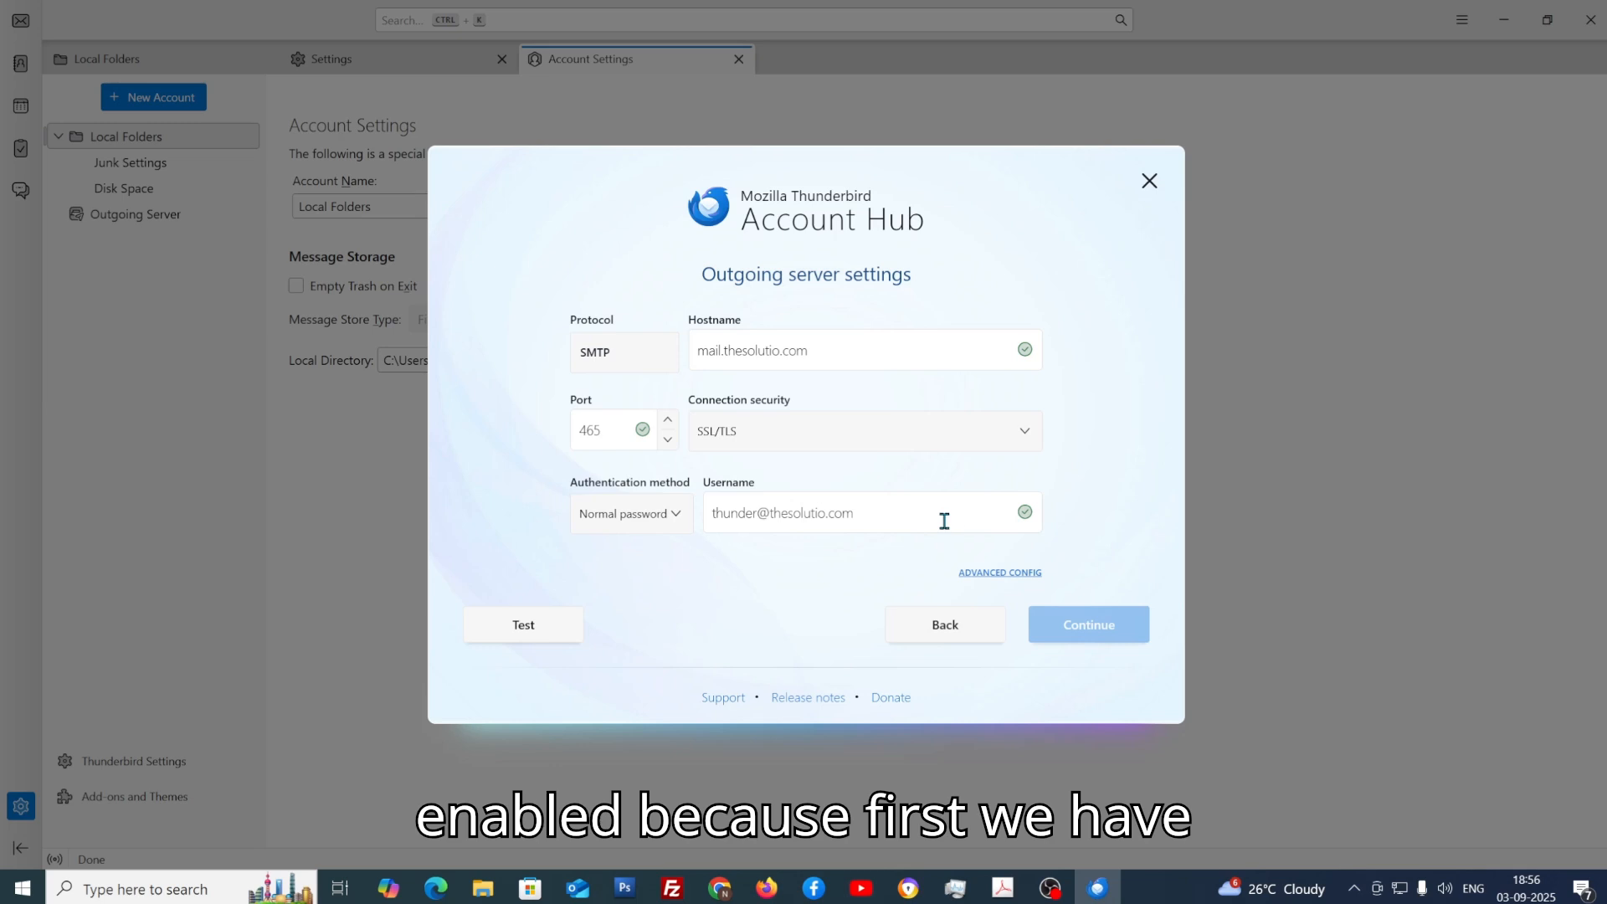
pyautogui.click(540, 640)
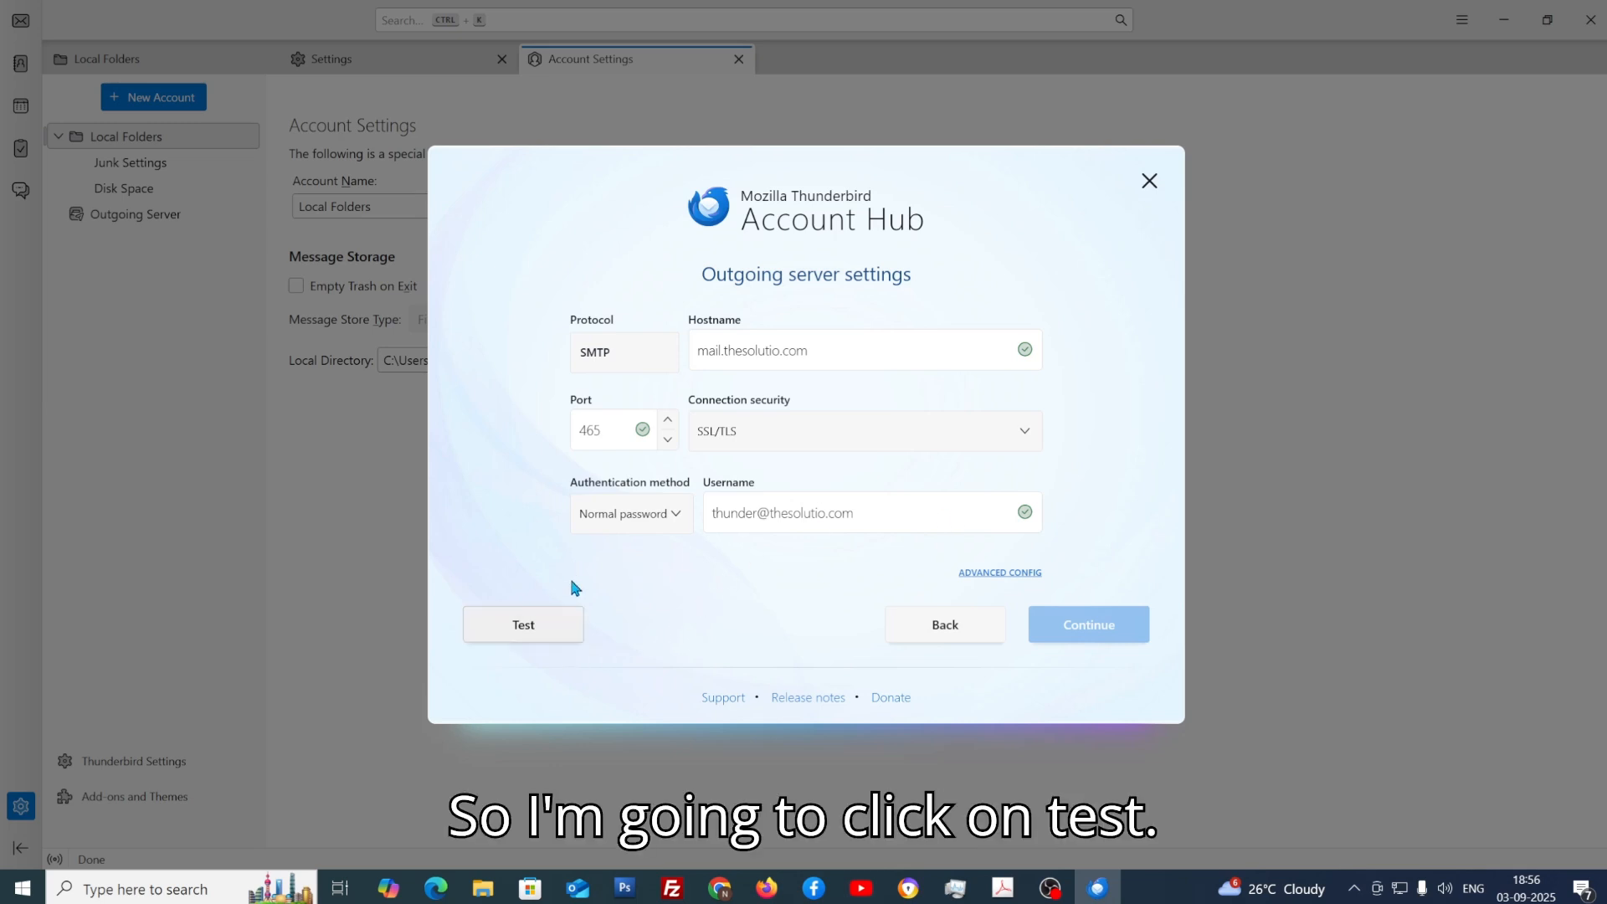
pyautogui.click(549, 636)
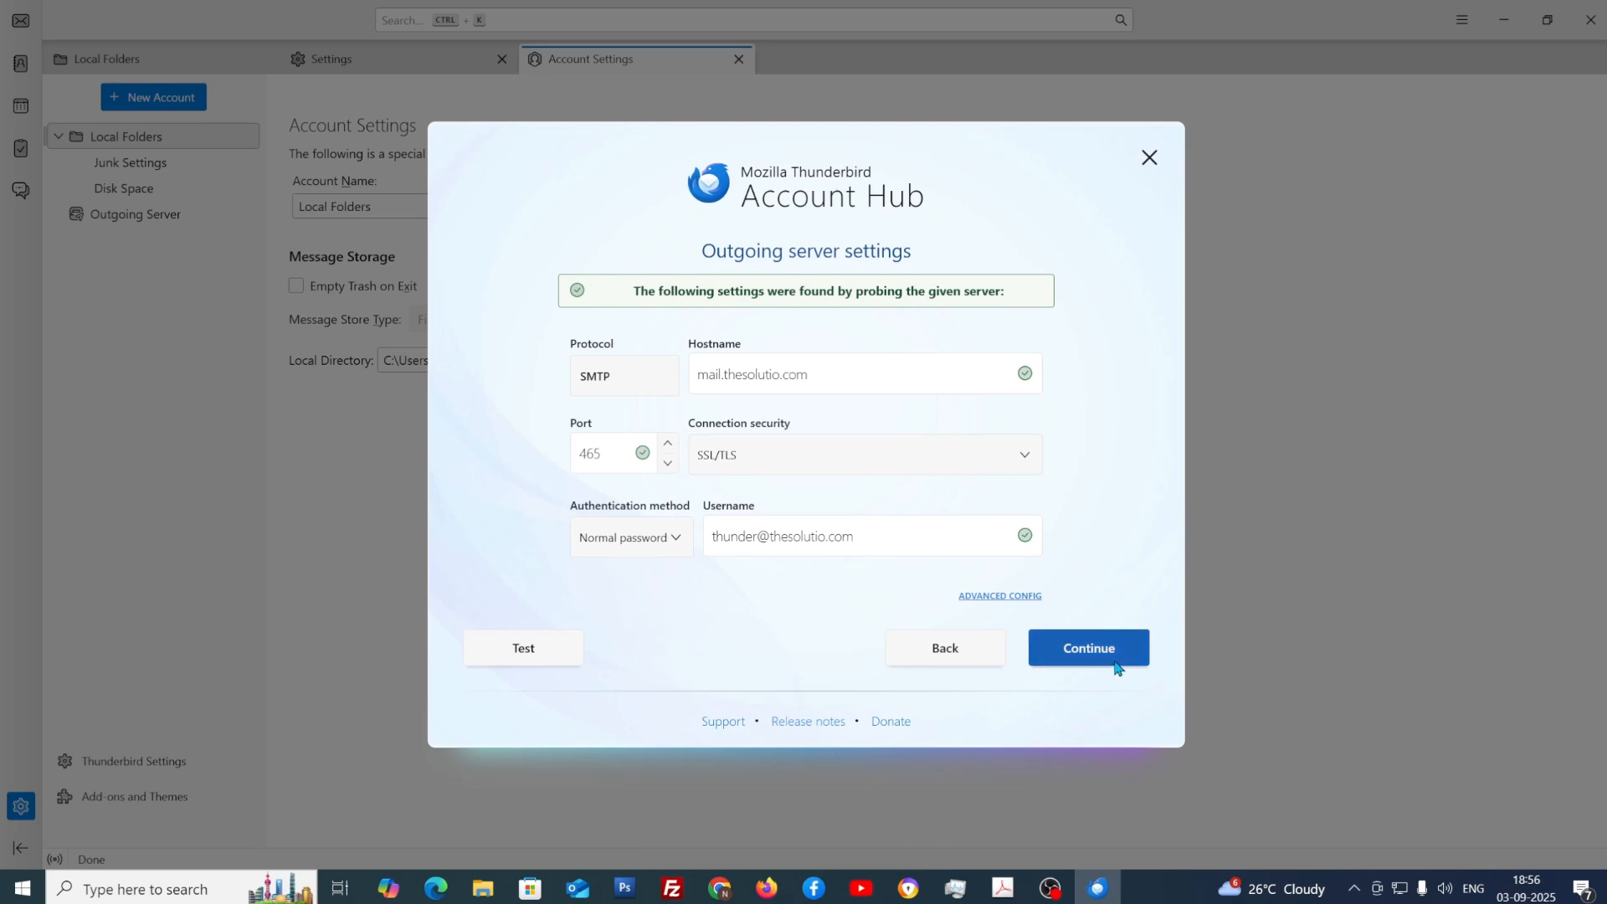
pyautogui.click(1116, 665)
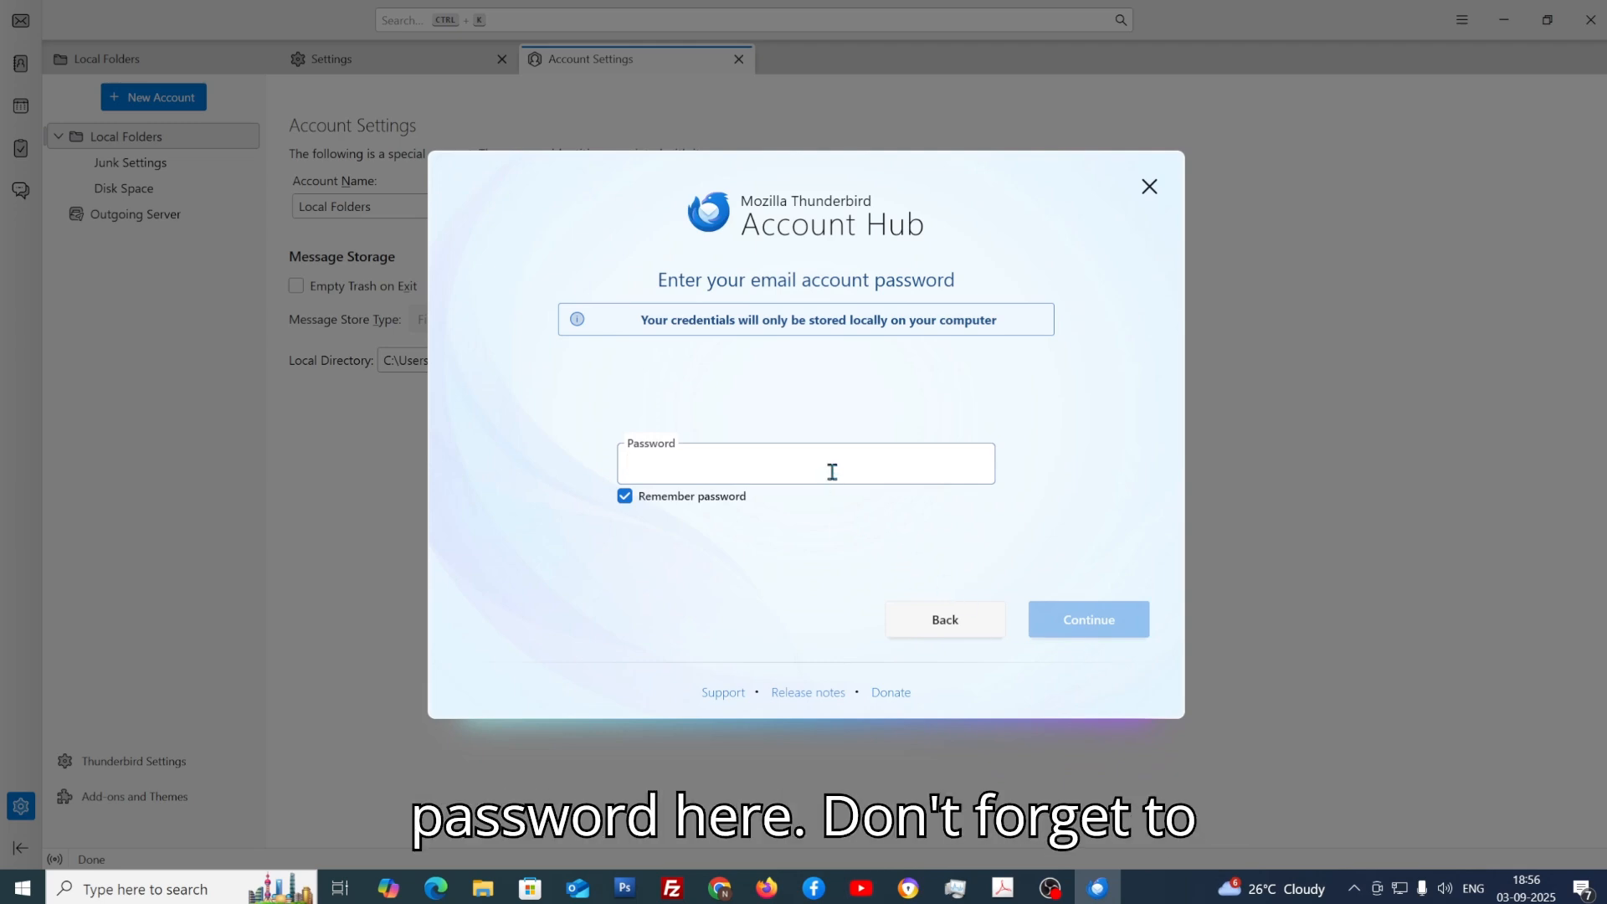
# Step: Paste the account password, create the account, and finish the Account Hub setup
pyautogui.hotkey('ctrl', 'v')
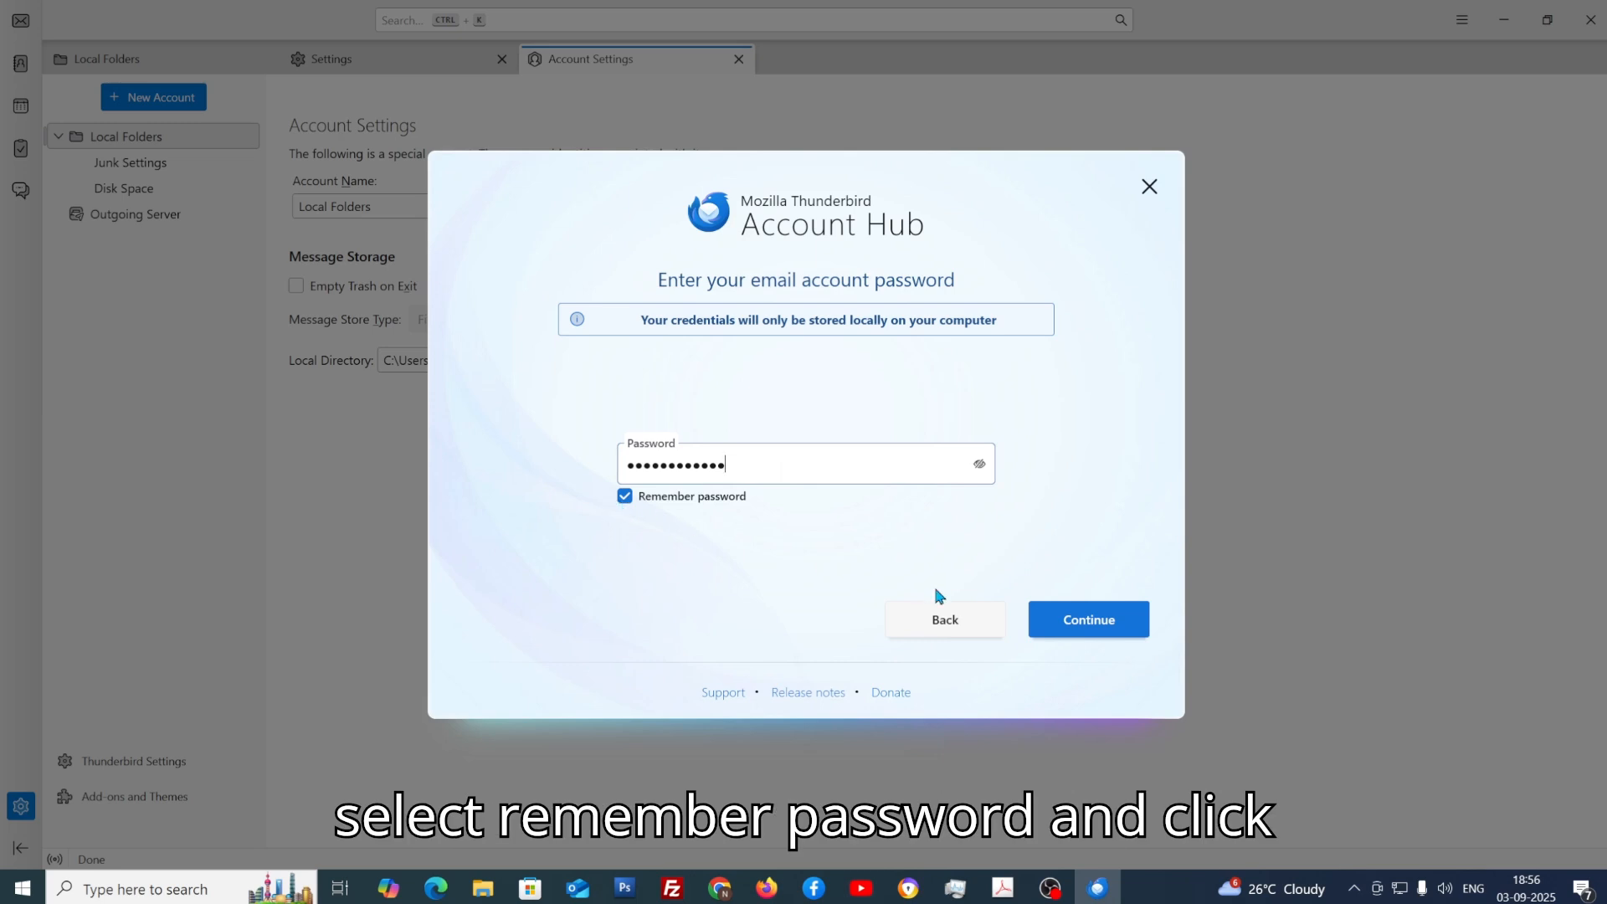
pyautogui.click(1078, 621)
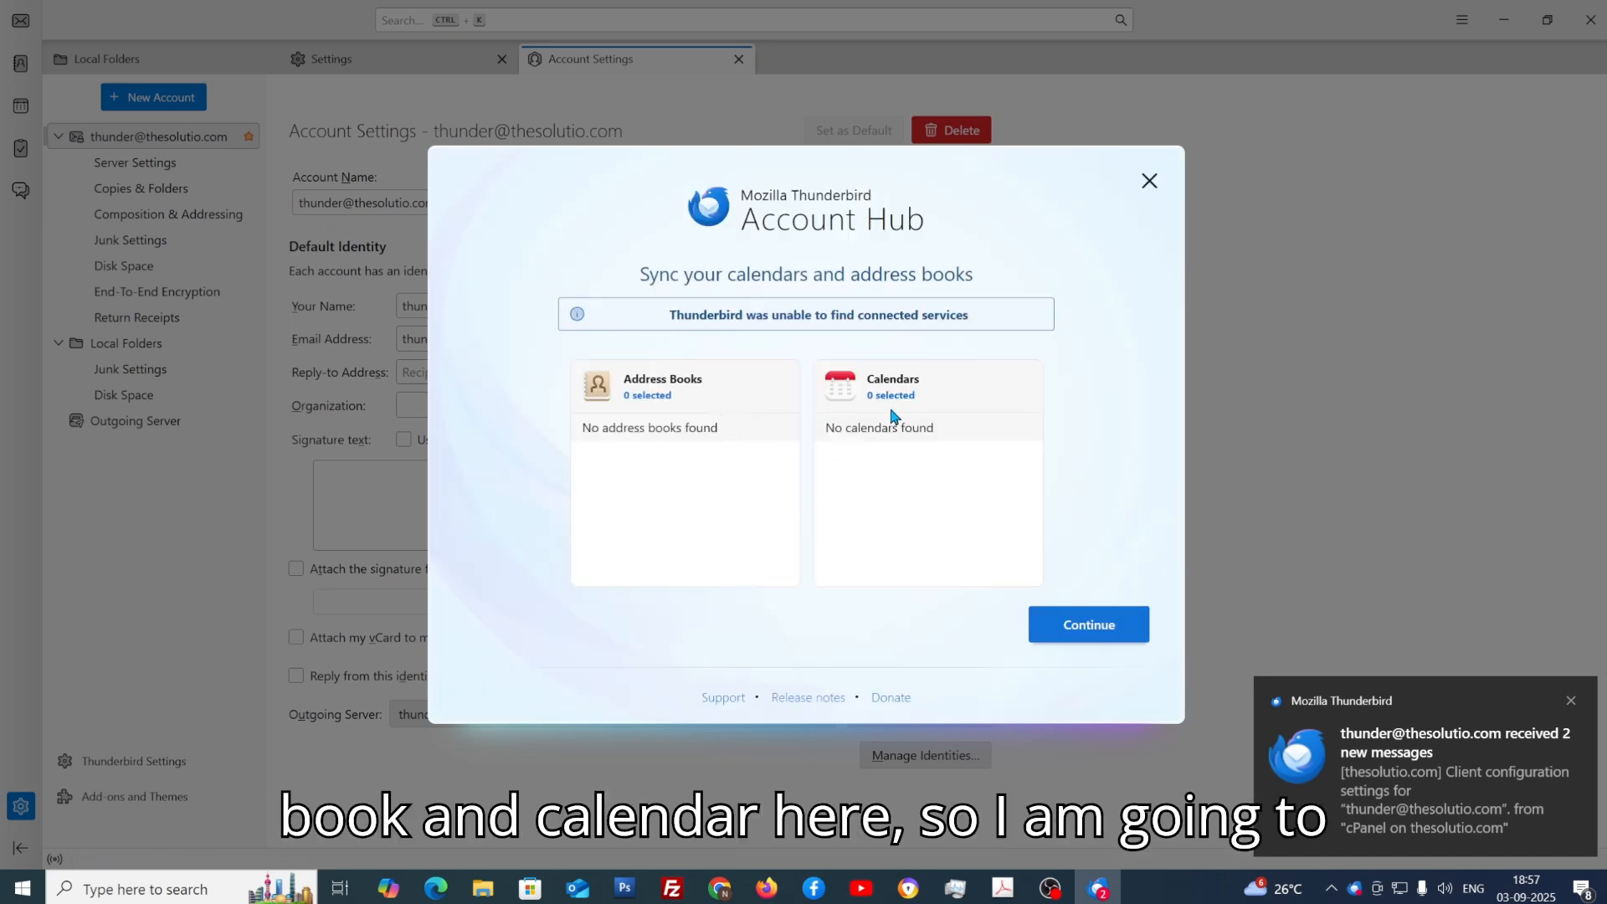
pyautogui.click(1148, 182)
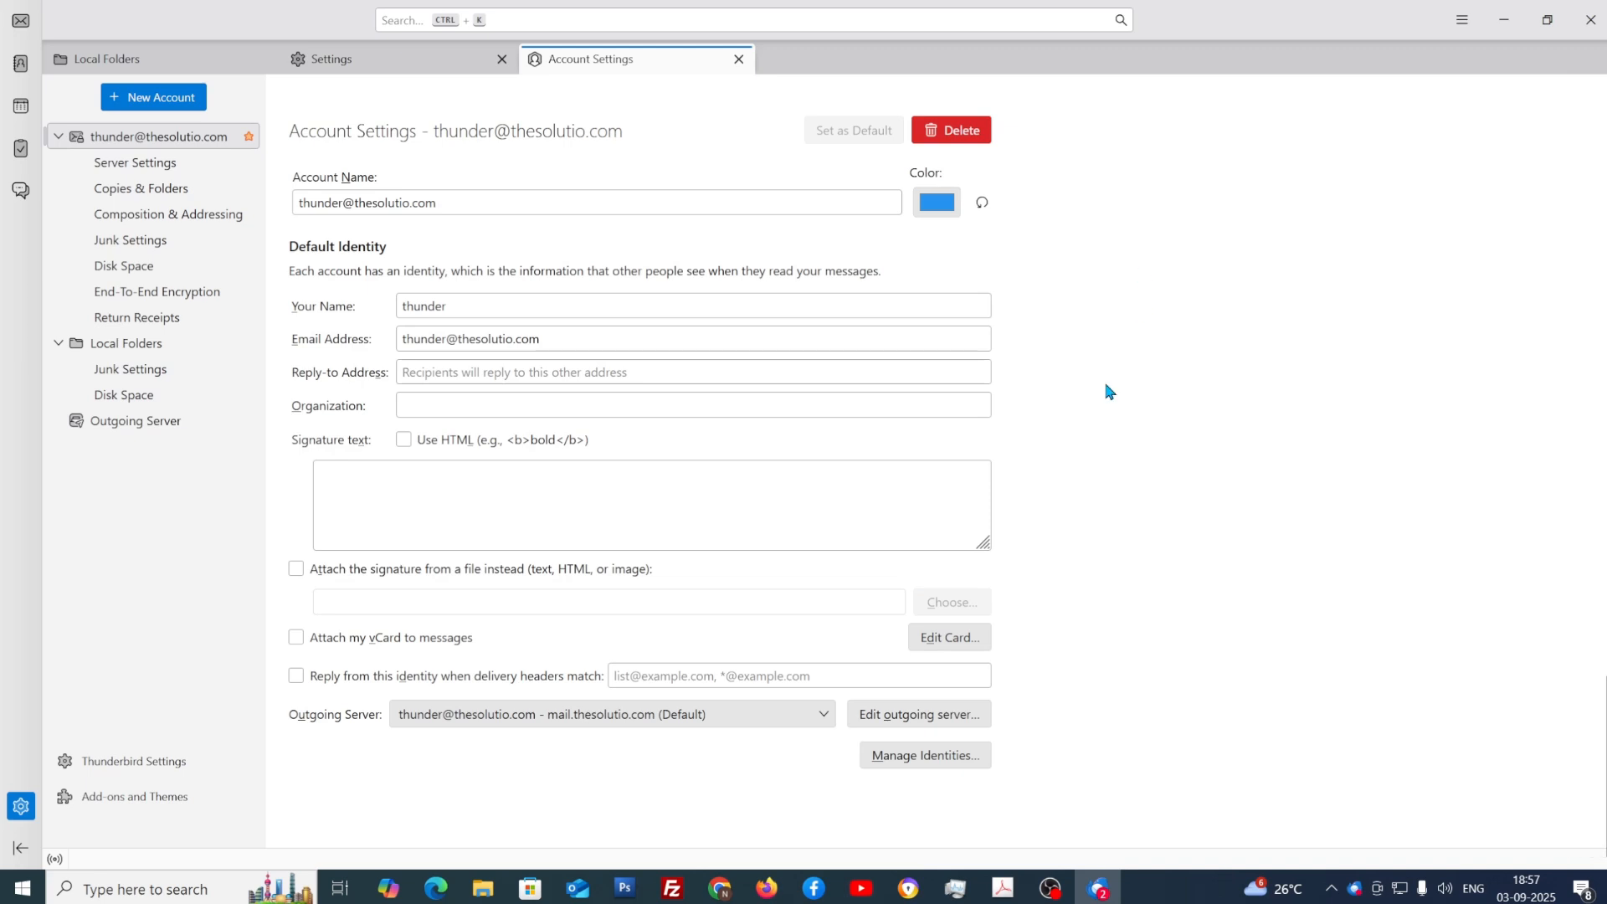
# Step: Select the new account in Account Settings, go back to mail view, and open Thunderbird settings
pyautogui.click(84, 139)
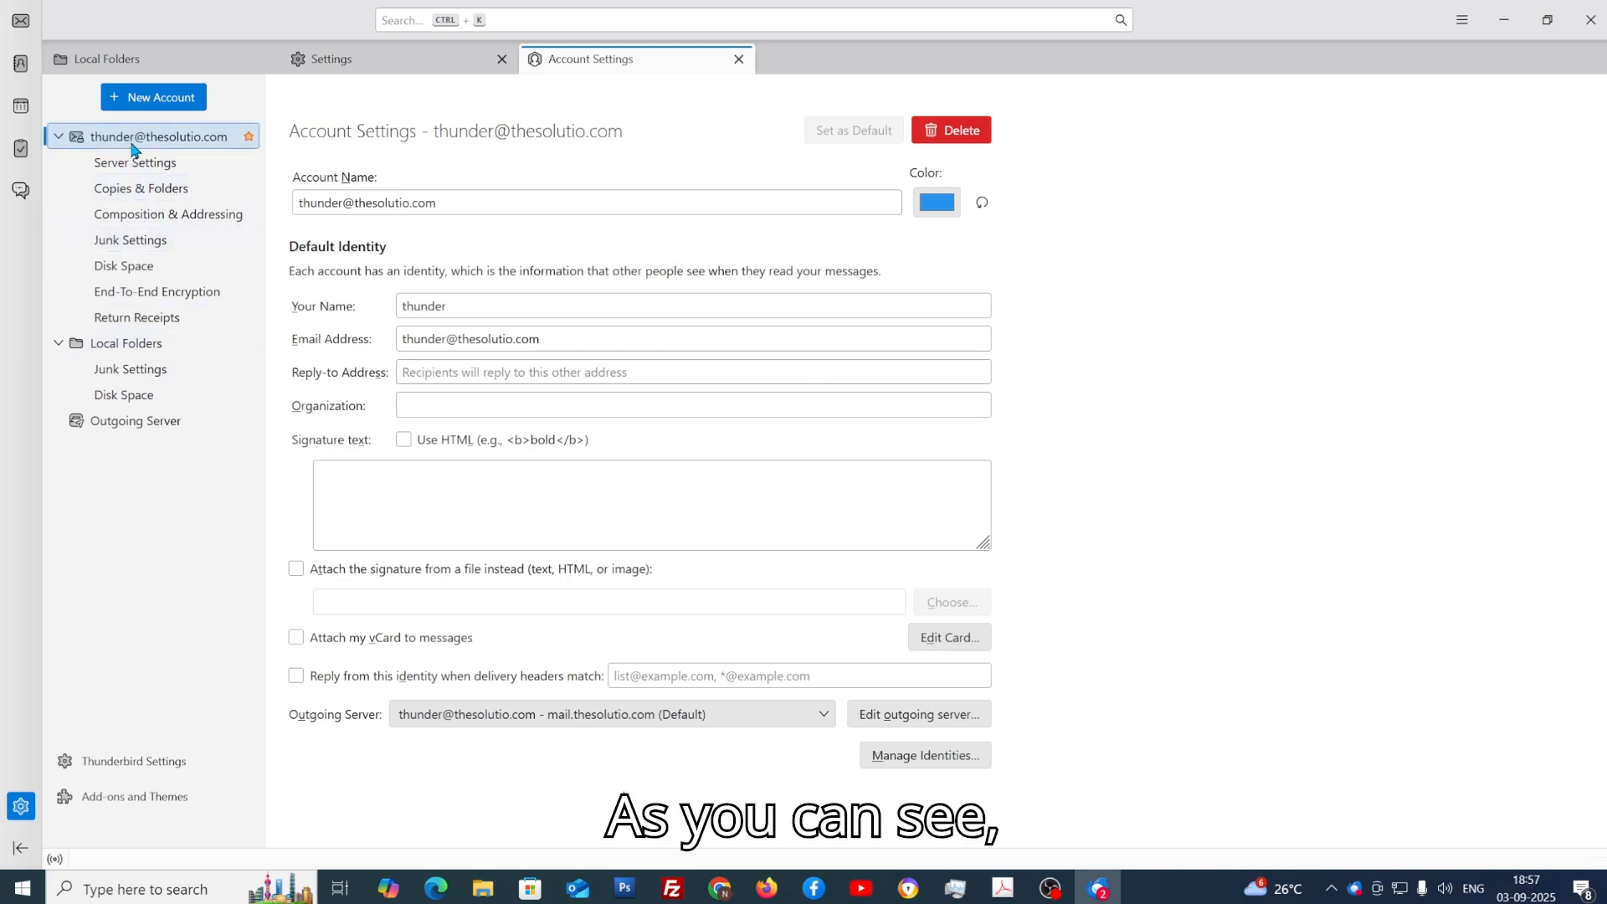
pyautogui.click(21, 25)
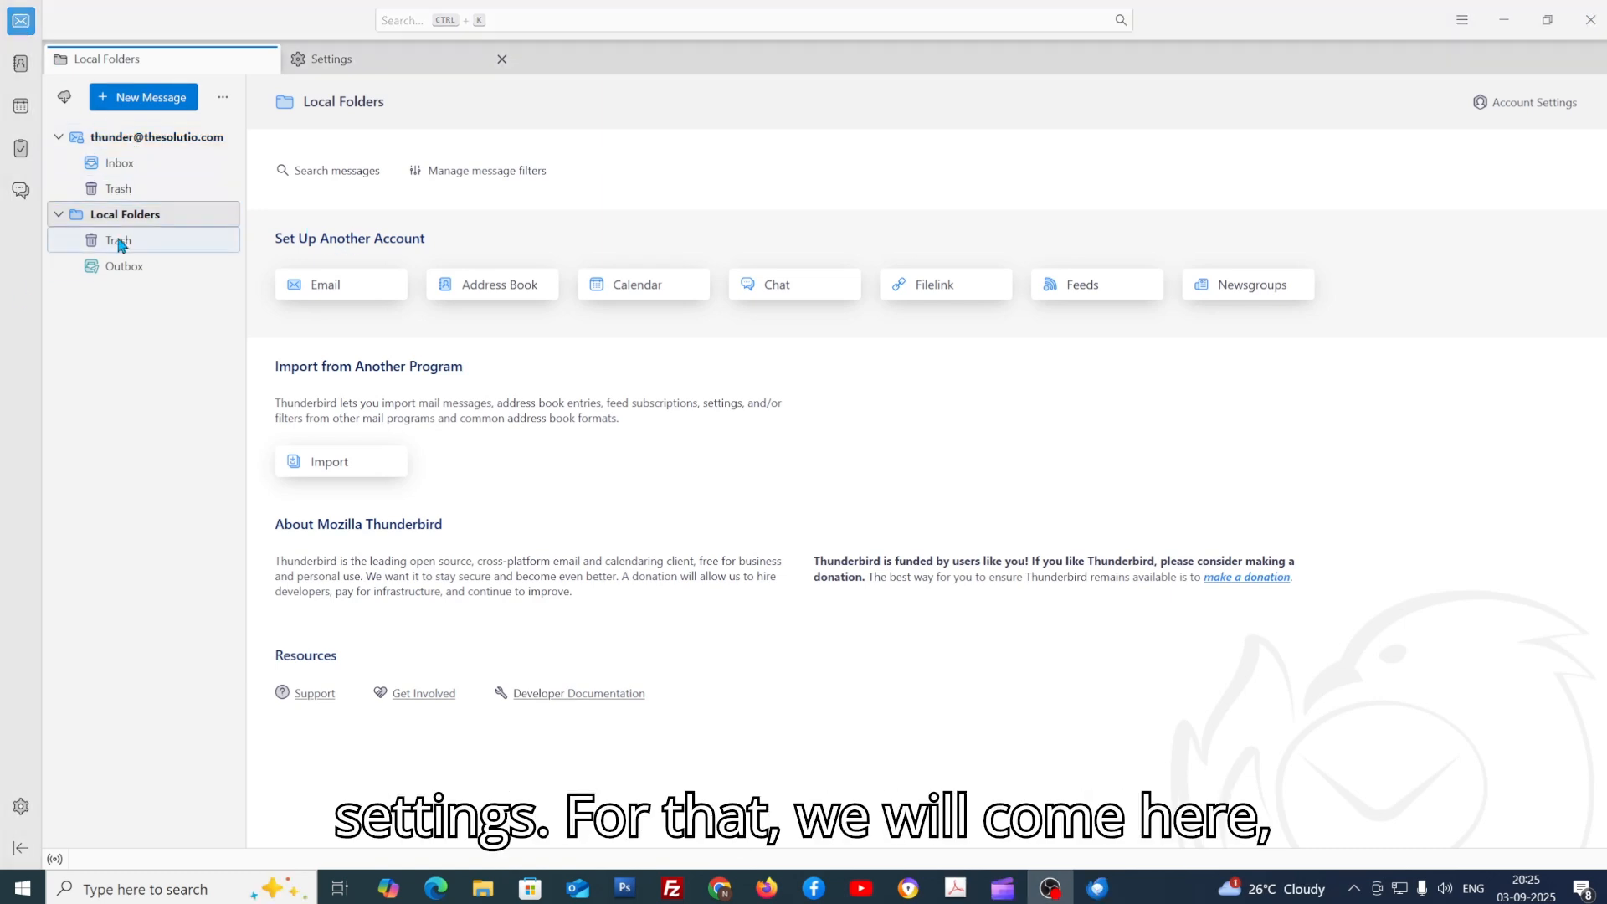
pyautogui.click(23, 811)
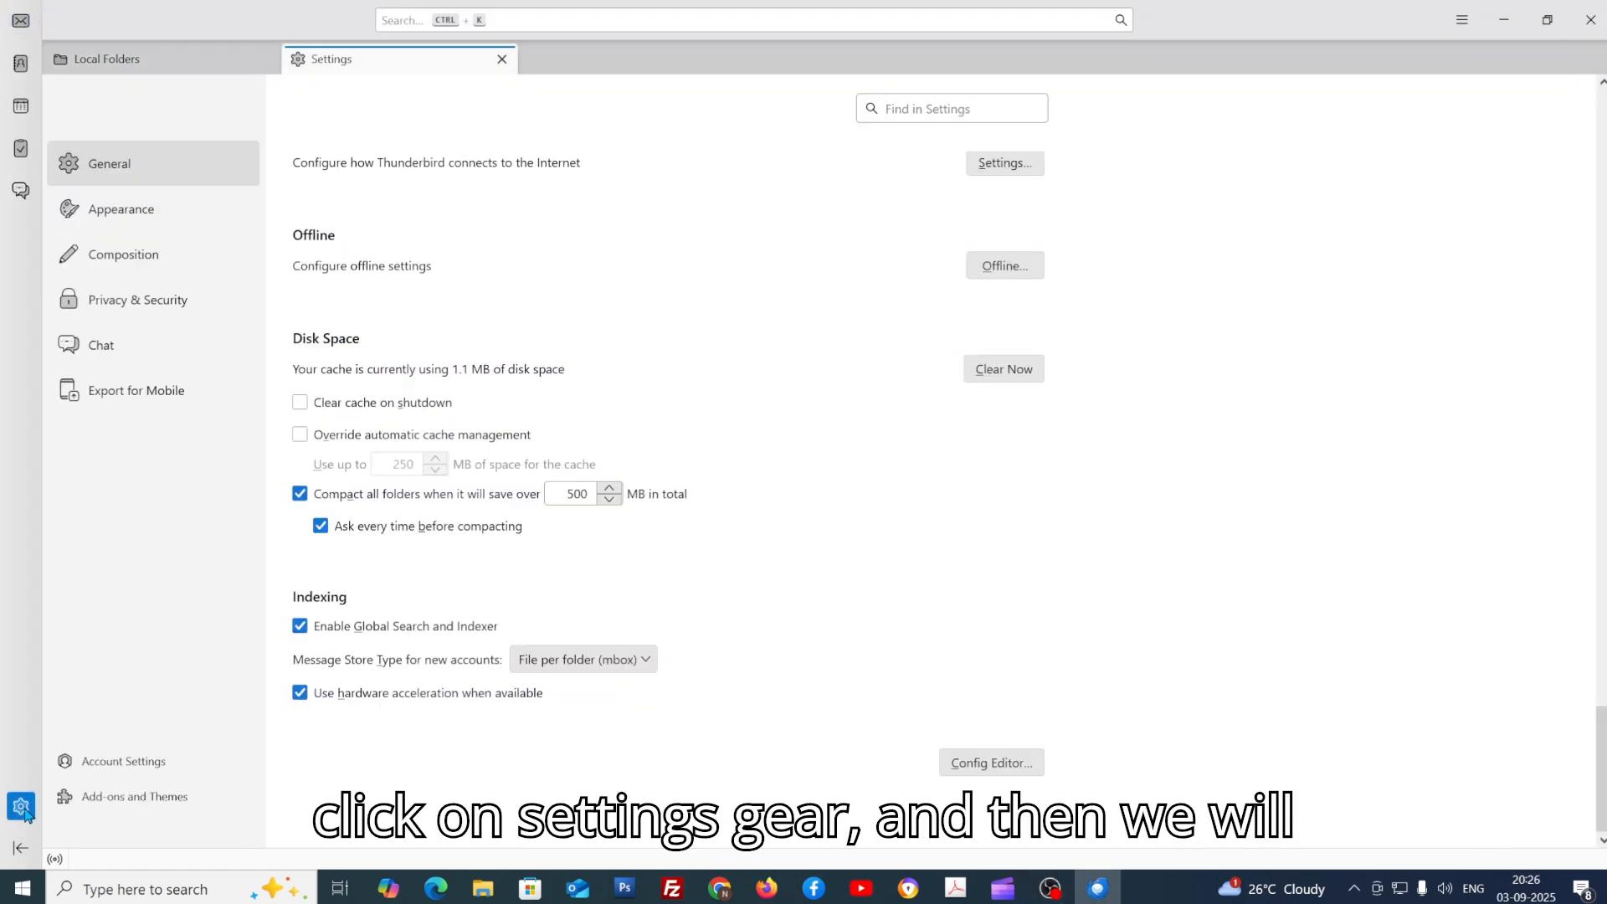
# Step: Open Account Settings and show the new account's Server Settings page
pyautogui.click(117, 761)
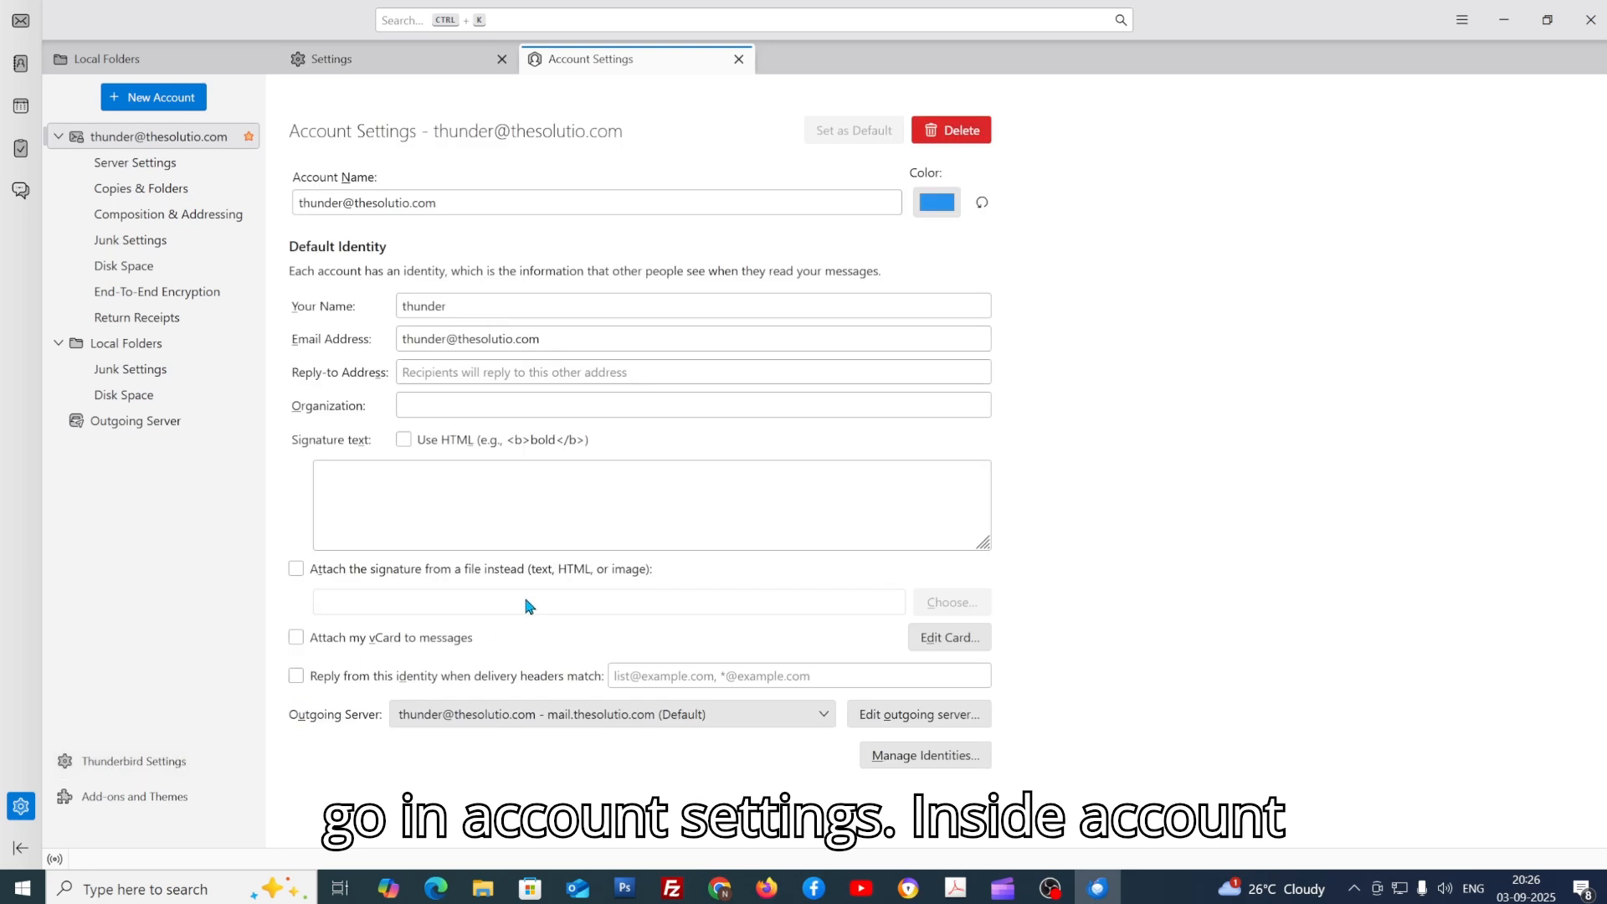
pyautogui.click(136, 165)
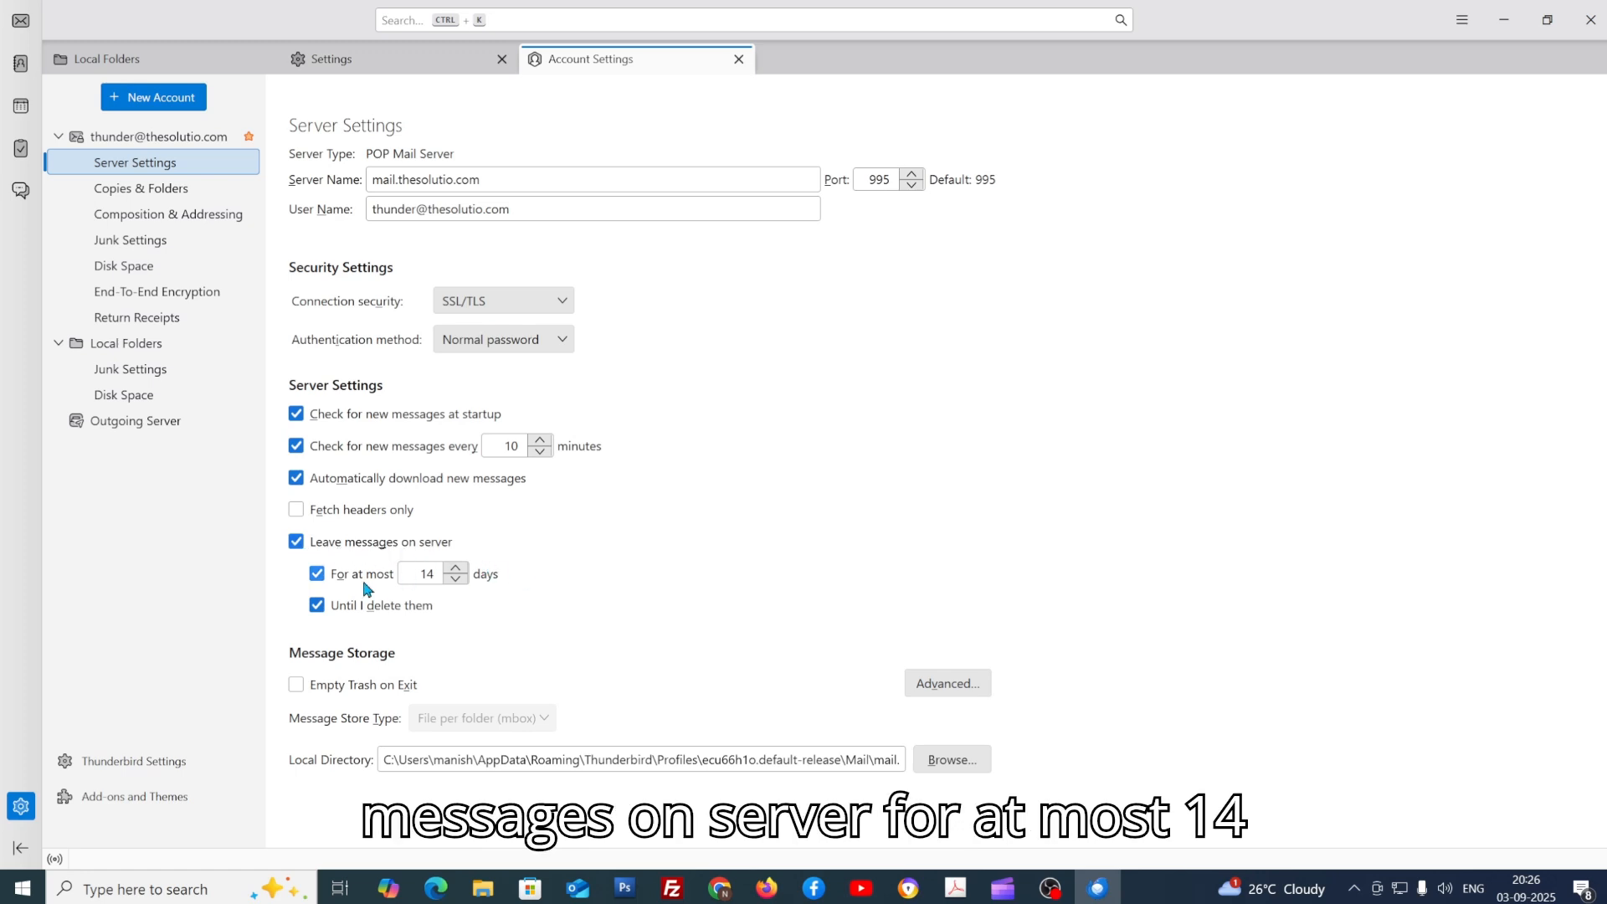
# Step: Set messages to stay on server at most 2 days, untick Until I delete them, and close settings
pyautogui.click(456, 568)
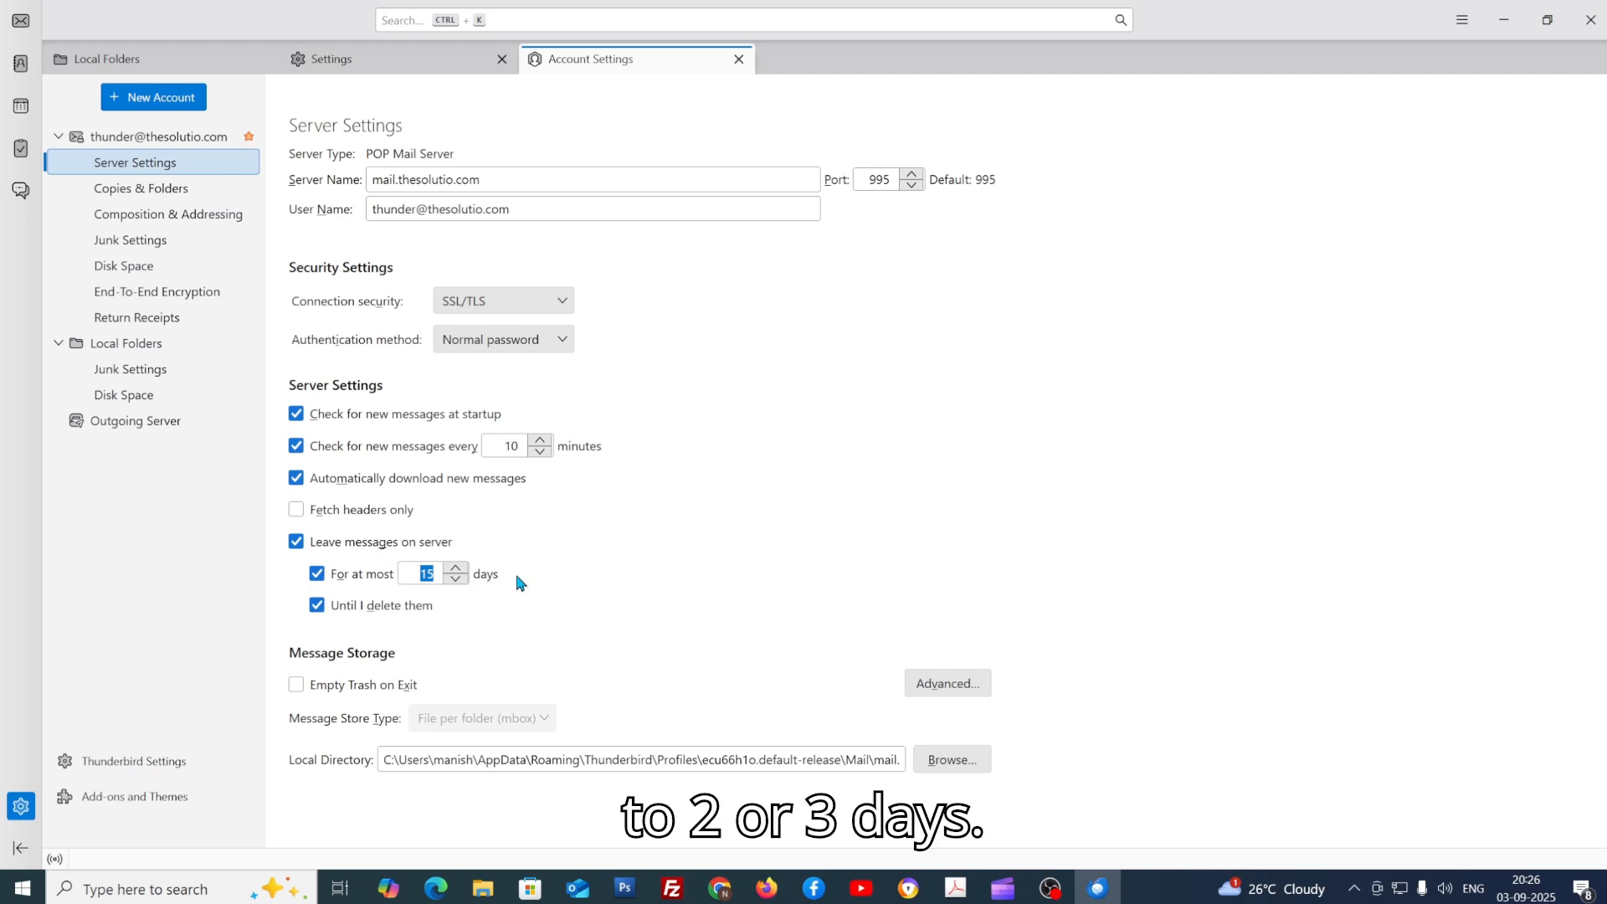
pyautogui.doubleClick(428, 573)
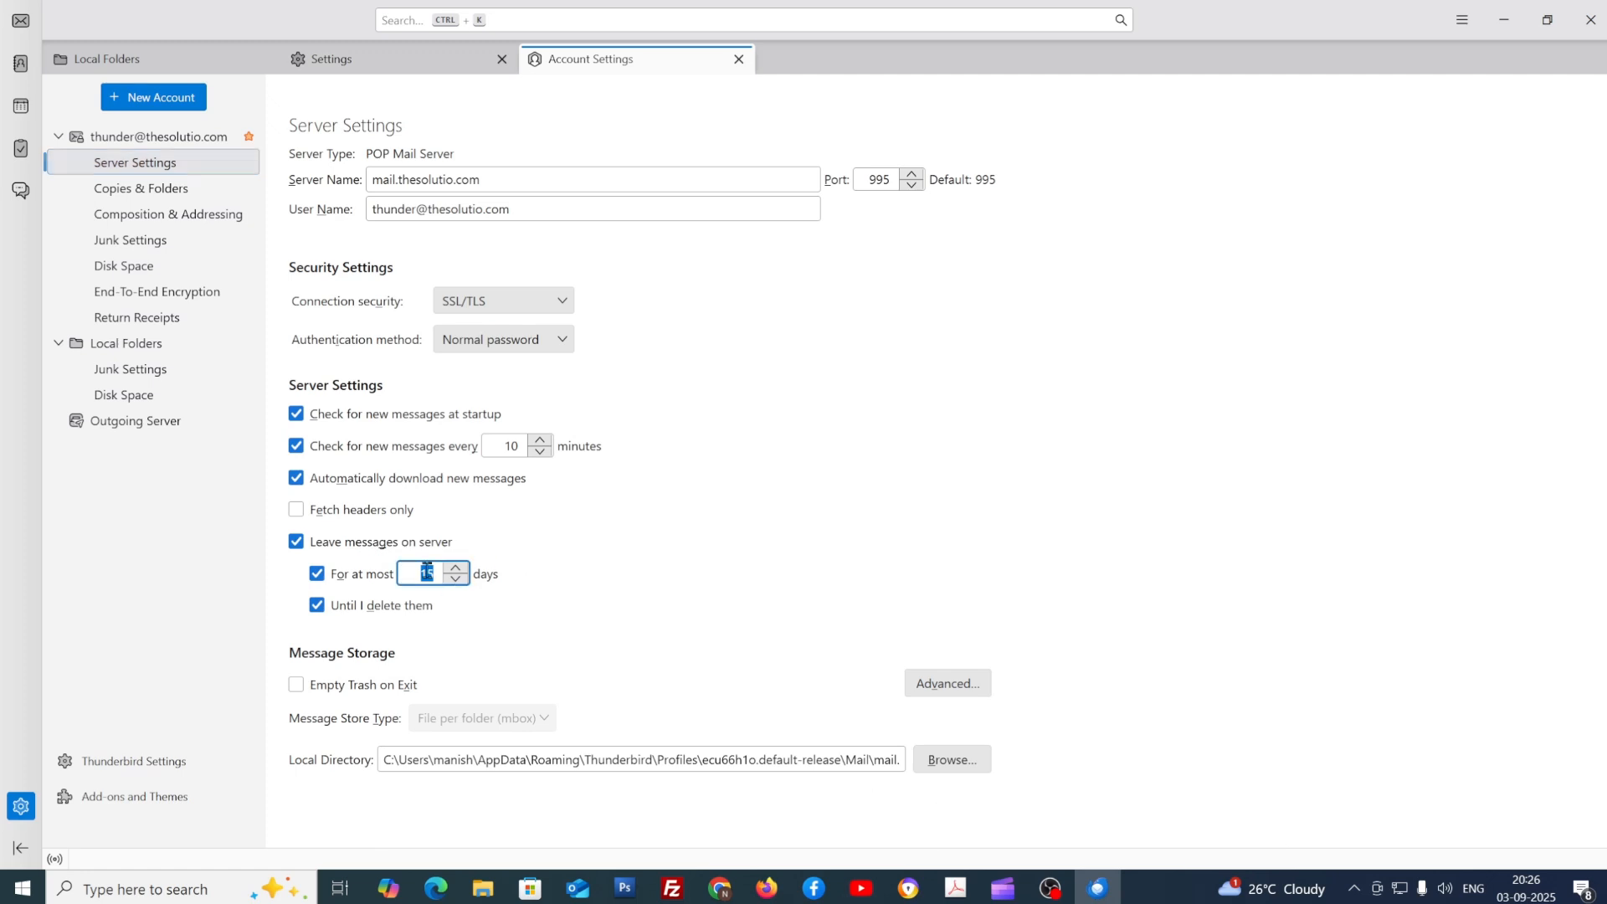
pyautogui.click(457, 579)
pyautogui.click(457, 579)
pyautogui.click(457, 579)
pyautogui.click(457, 579)
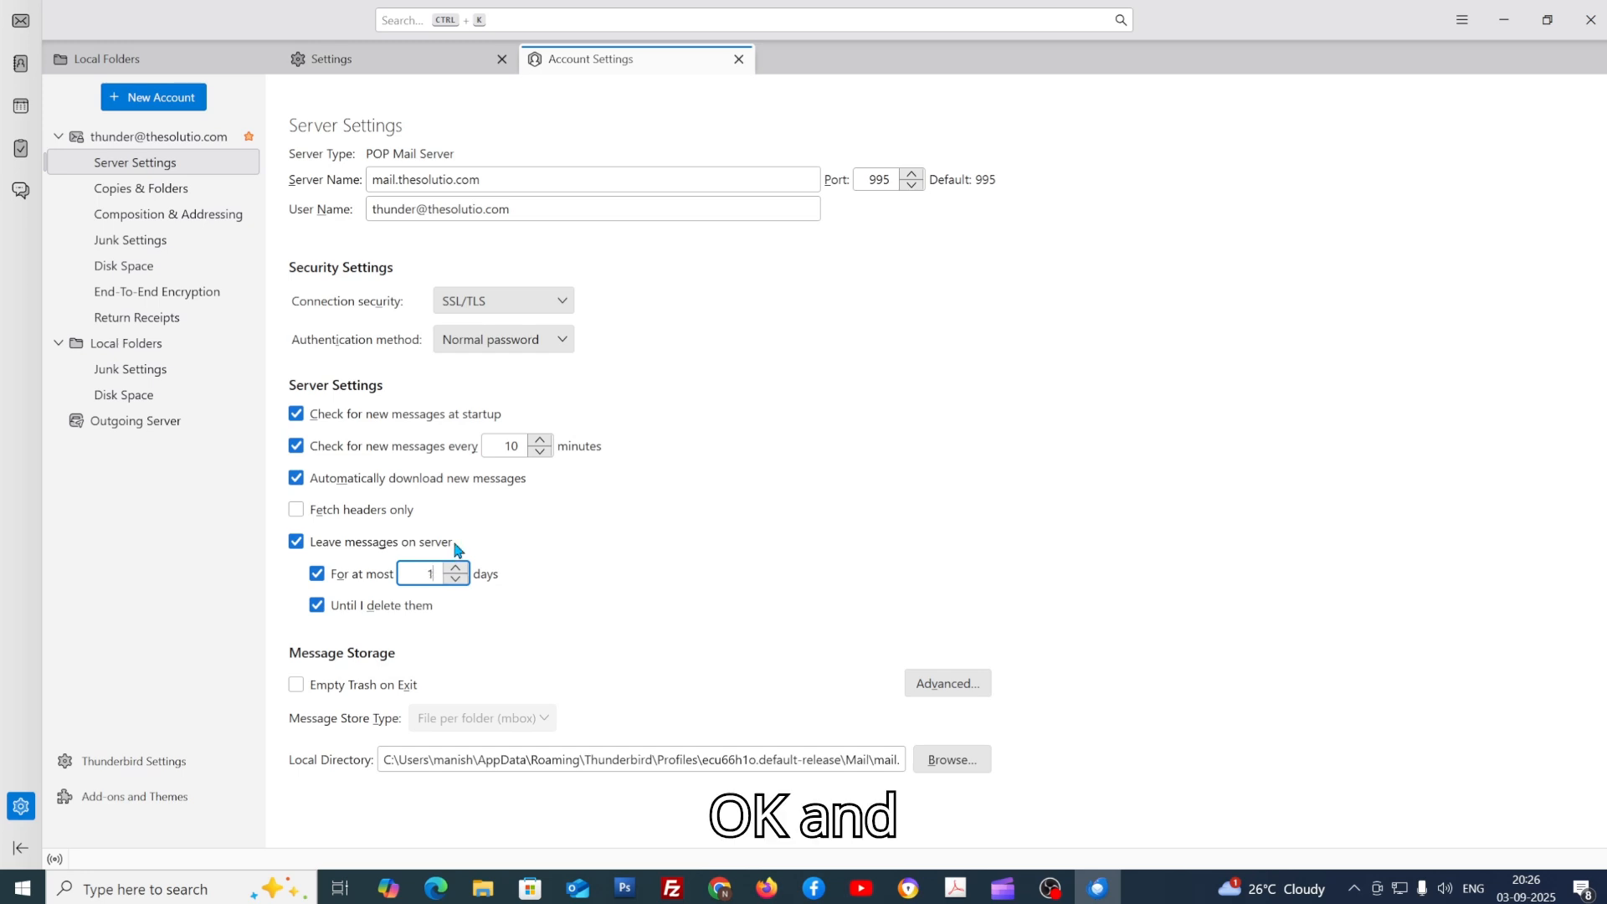
pyautogui.click(456, 568)
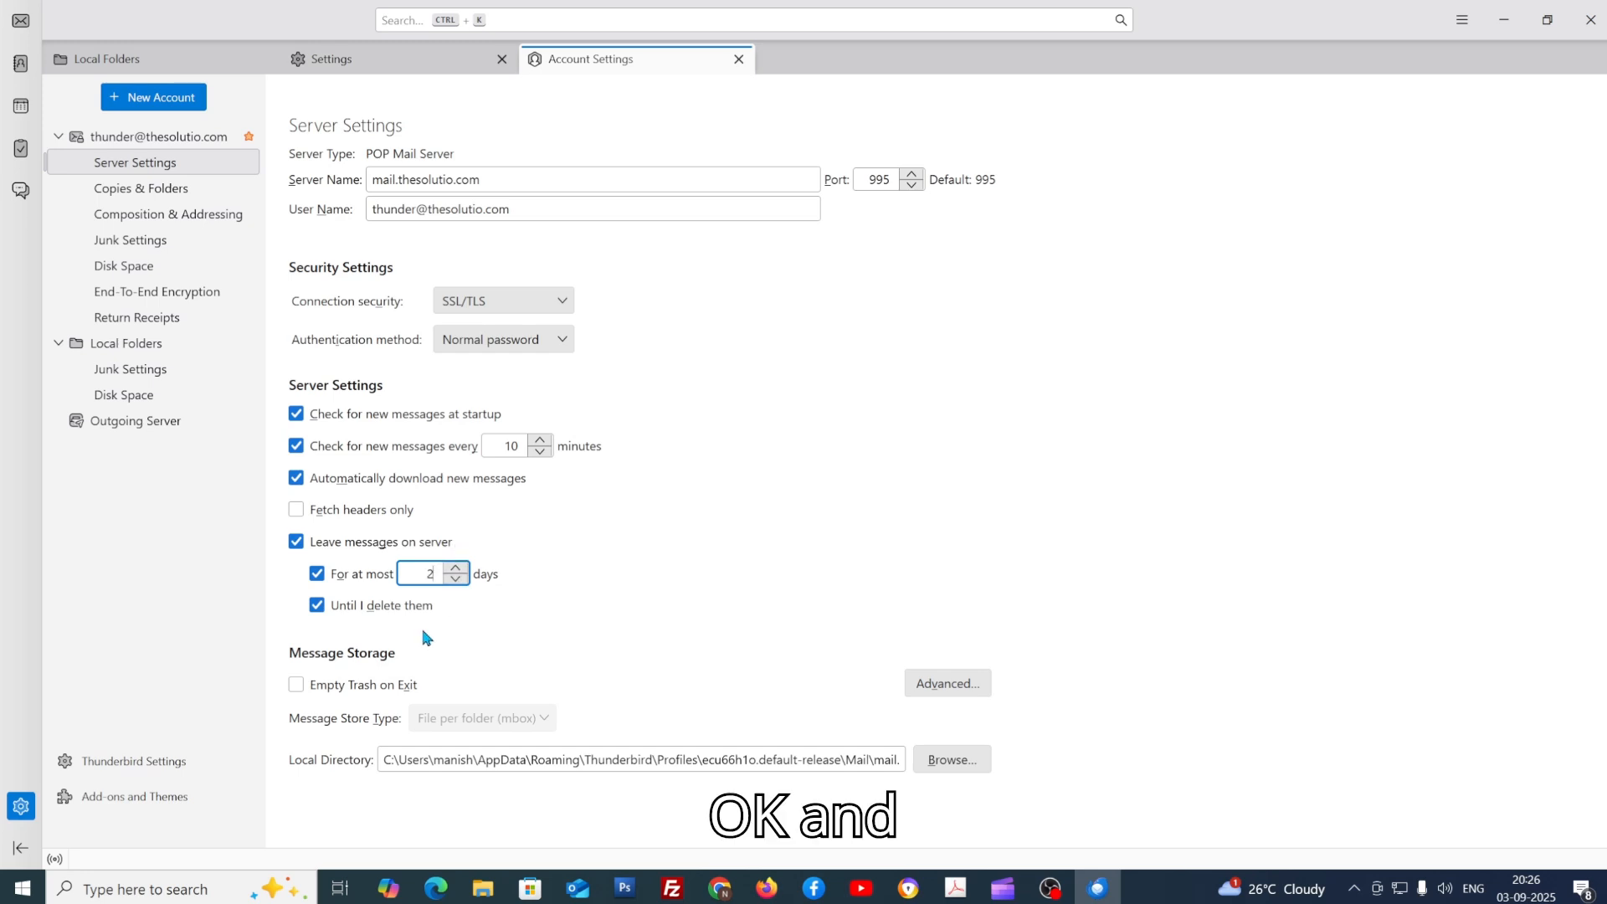
pyautogui.click(318, 606)
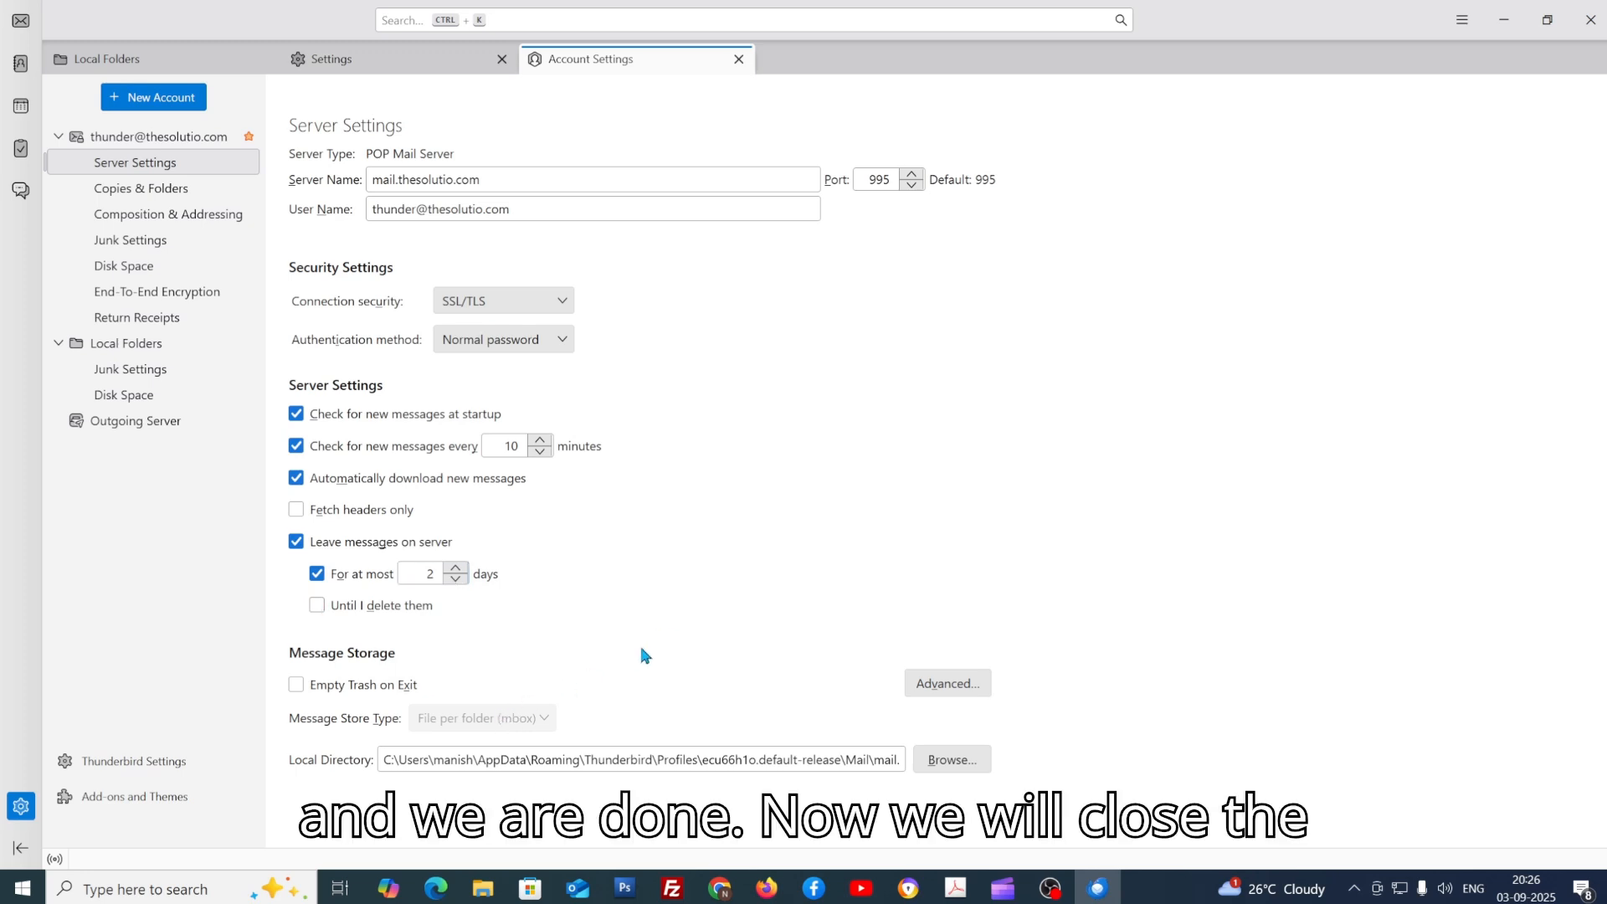
pyautogui.click(738, 59)
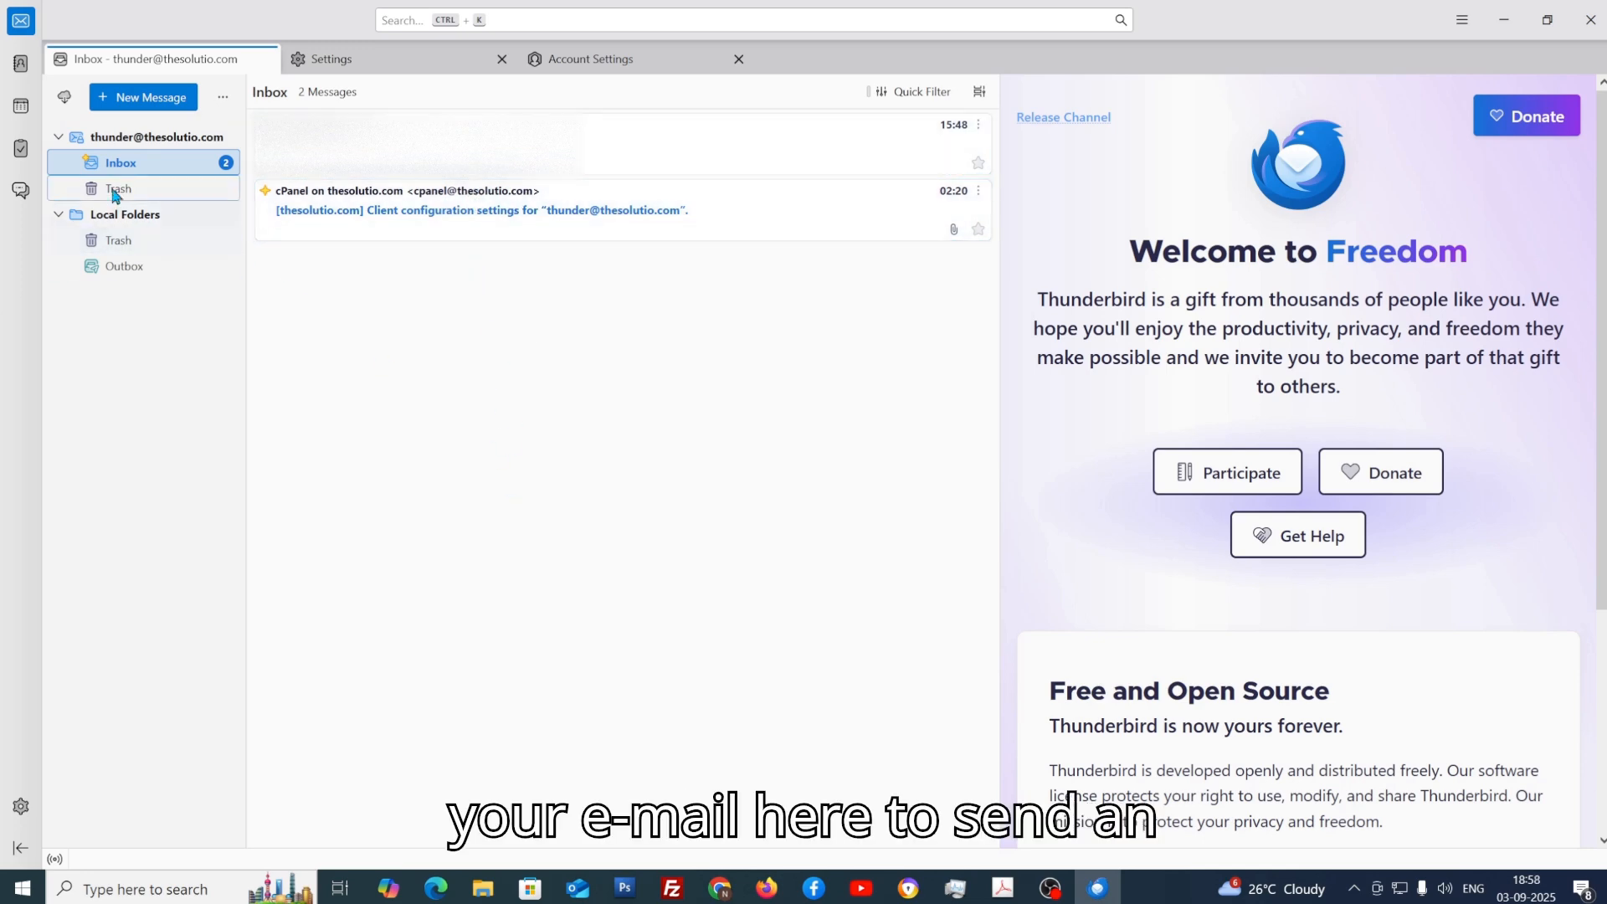
# Step: Open a blank compose window to write a new message from the new account
pyautogui.click(134, 98)
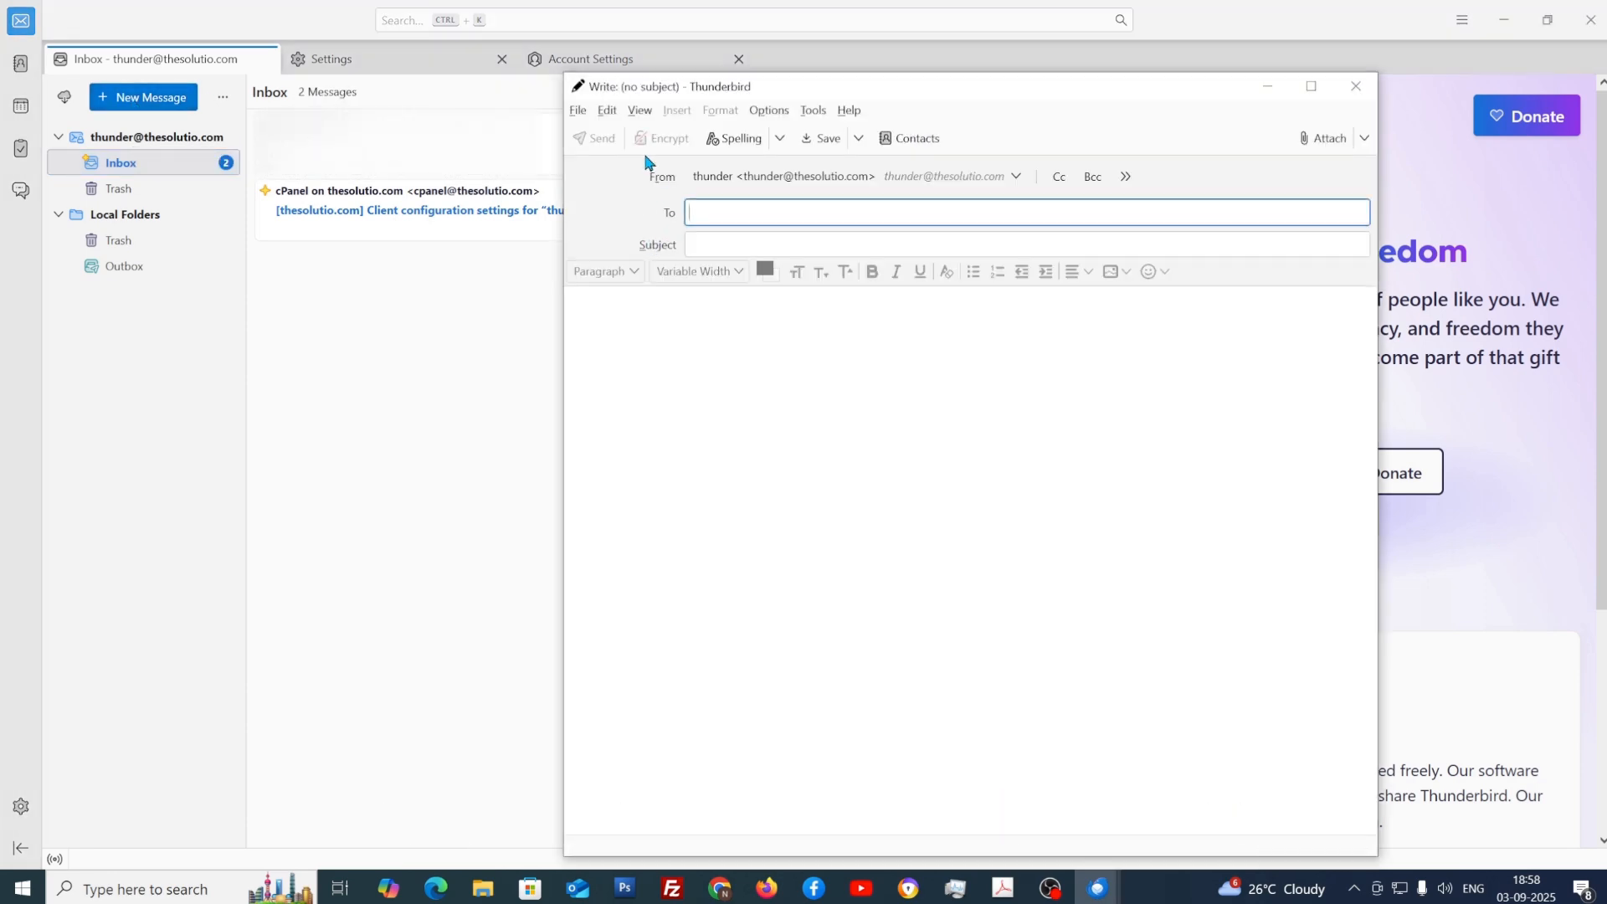